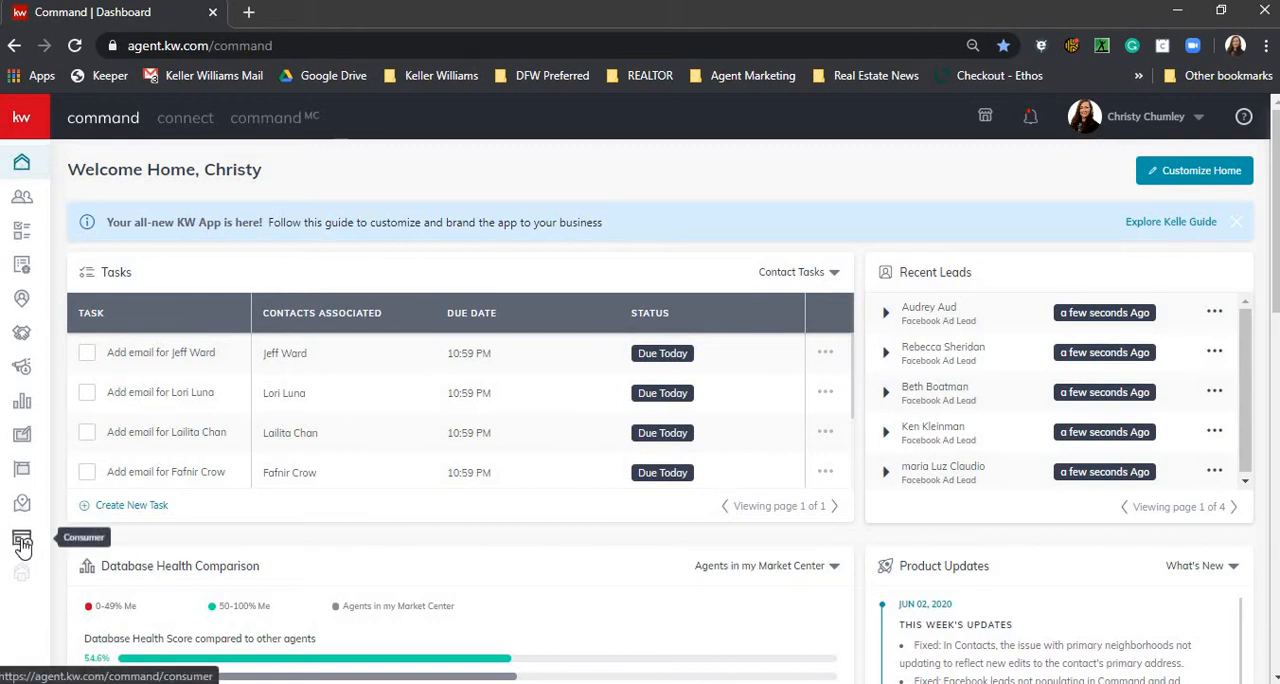
- Create a new site page in the Consumer area with the page type On My Agent Site
left_click(22, 545)
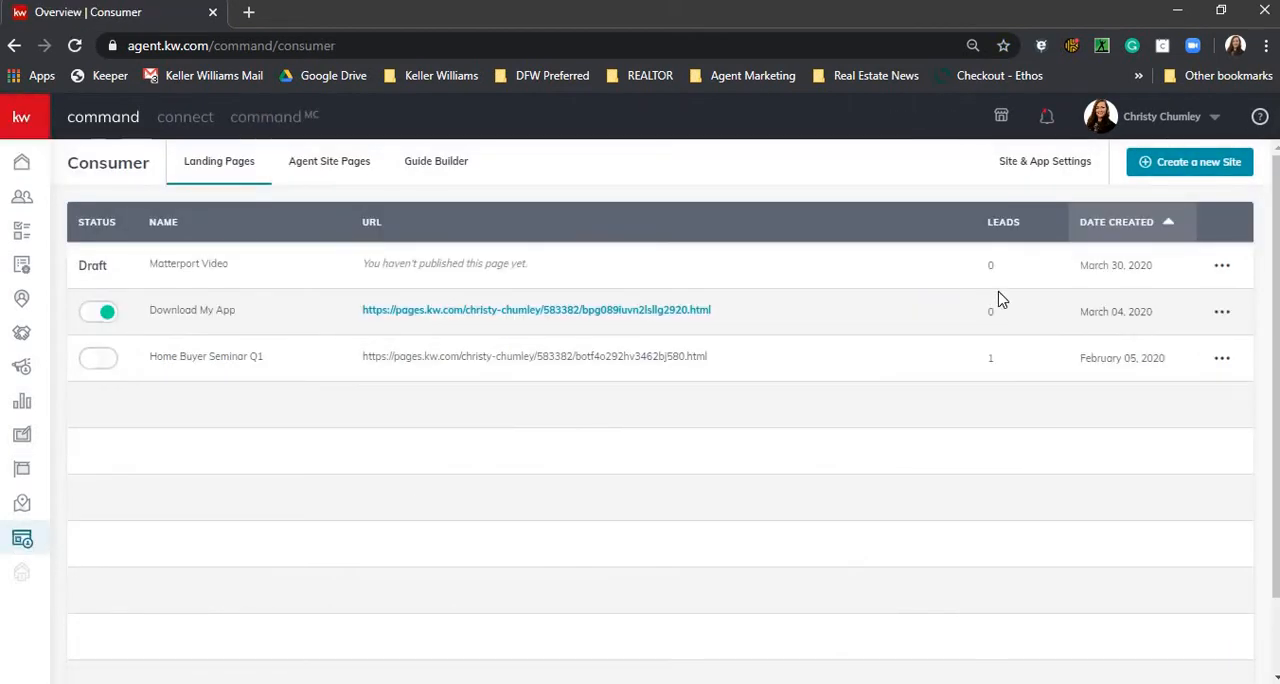
left_click(1186, 170)
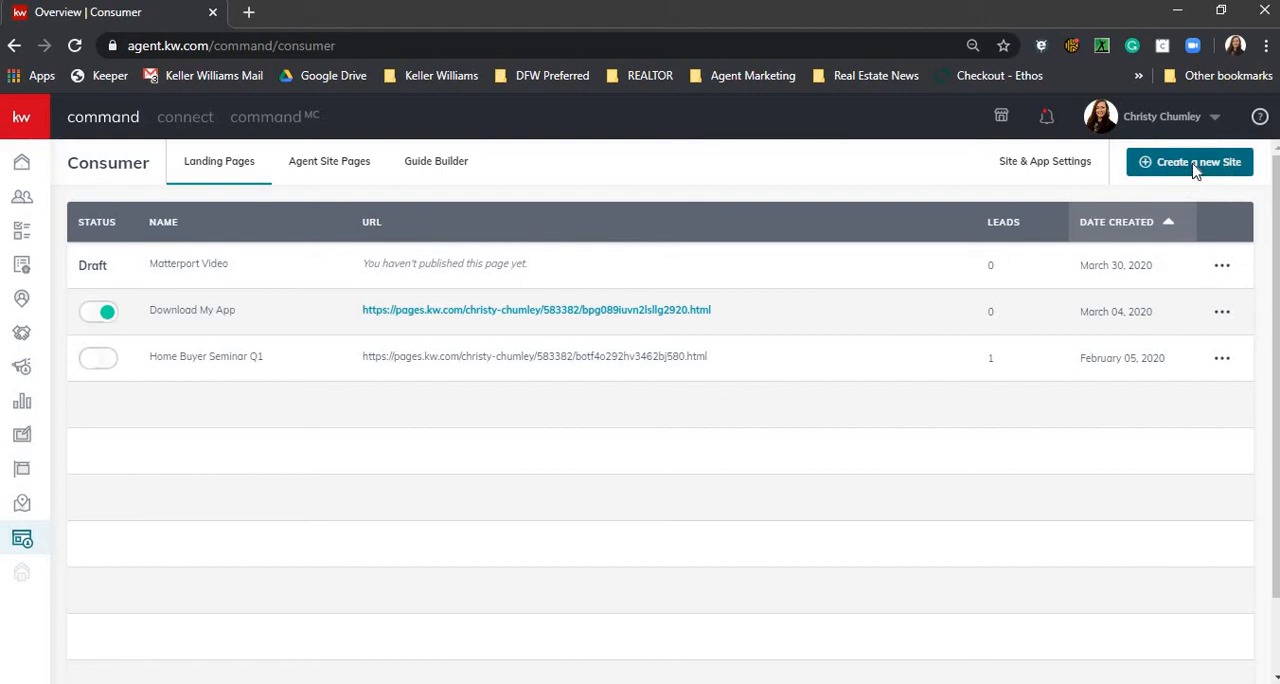
left_click(1195, 172)
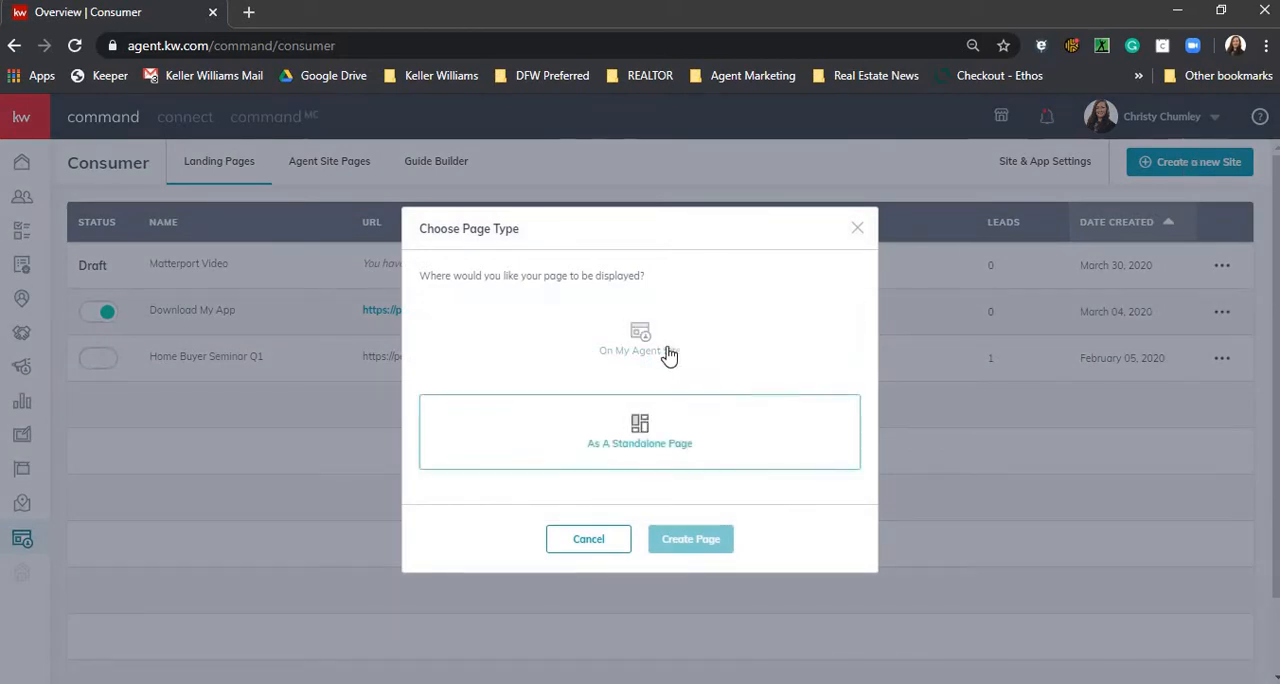
left_click(630, 340)
left_click(643, 430)
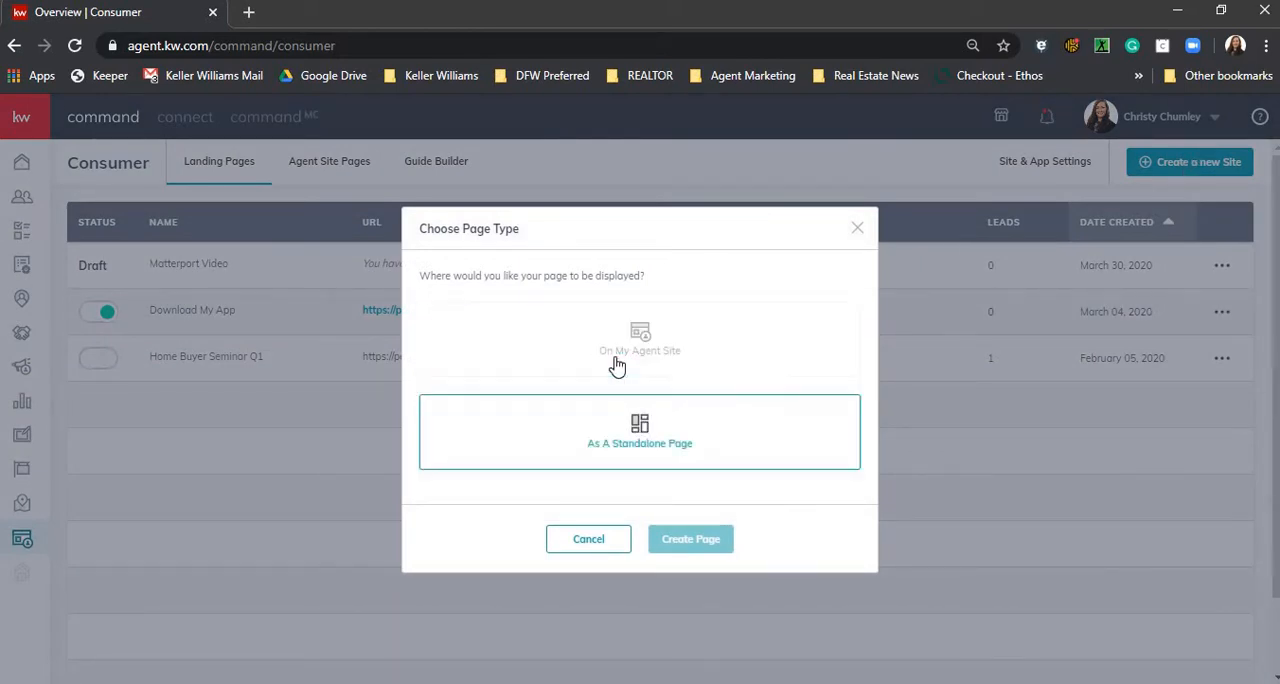
left_click(615, 364)
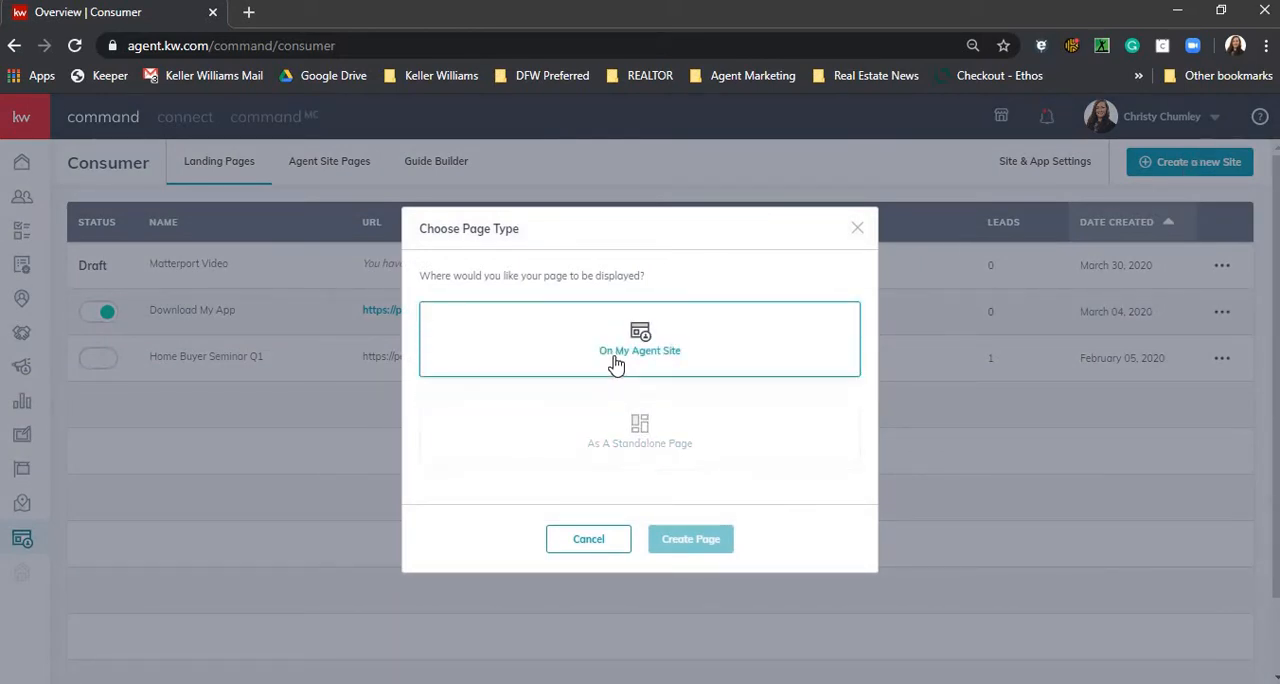
left_click(600, 436)
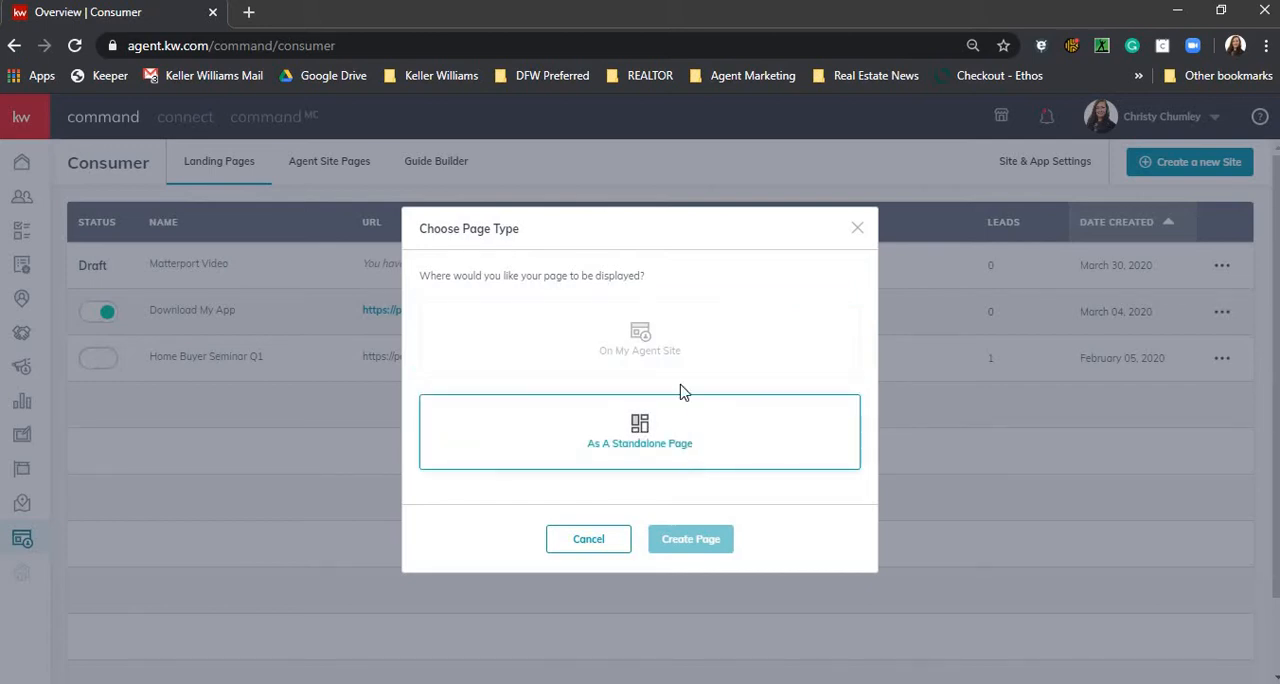
left_click(630, 362)
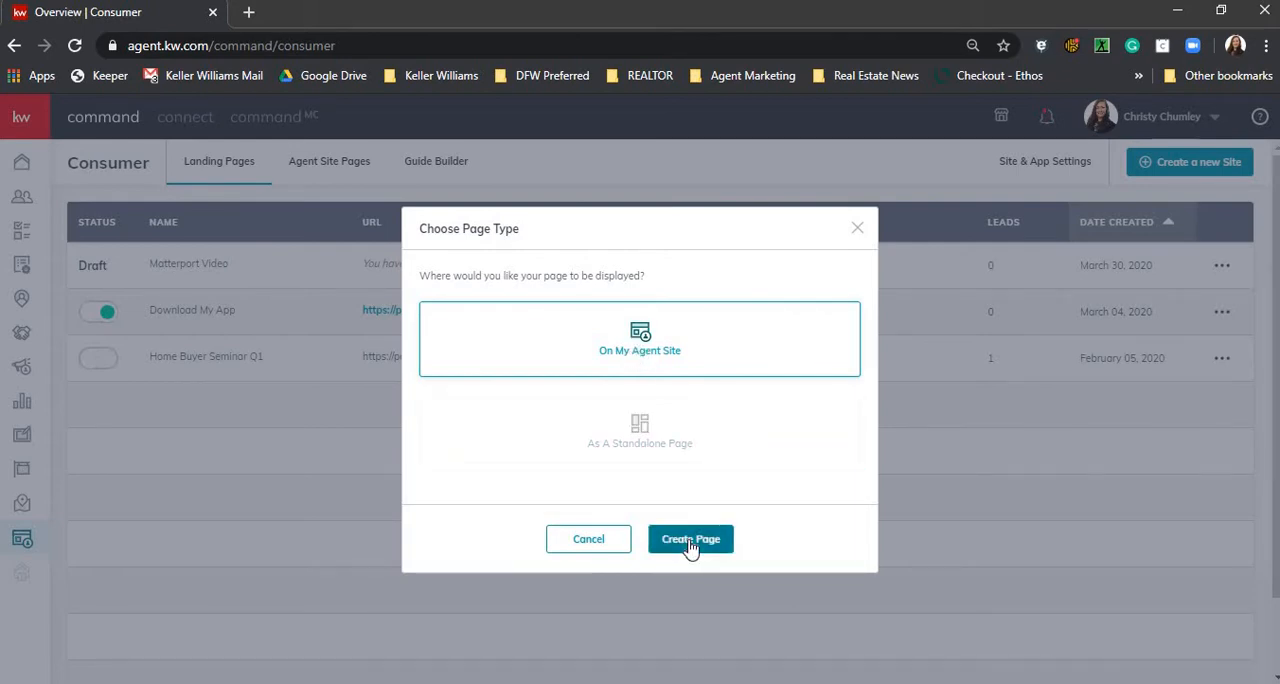
left_click(690, 542)
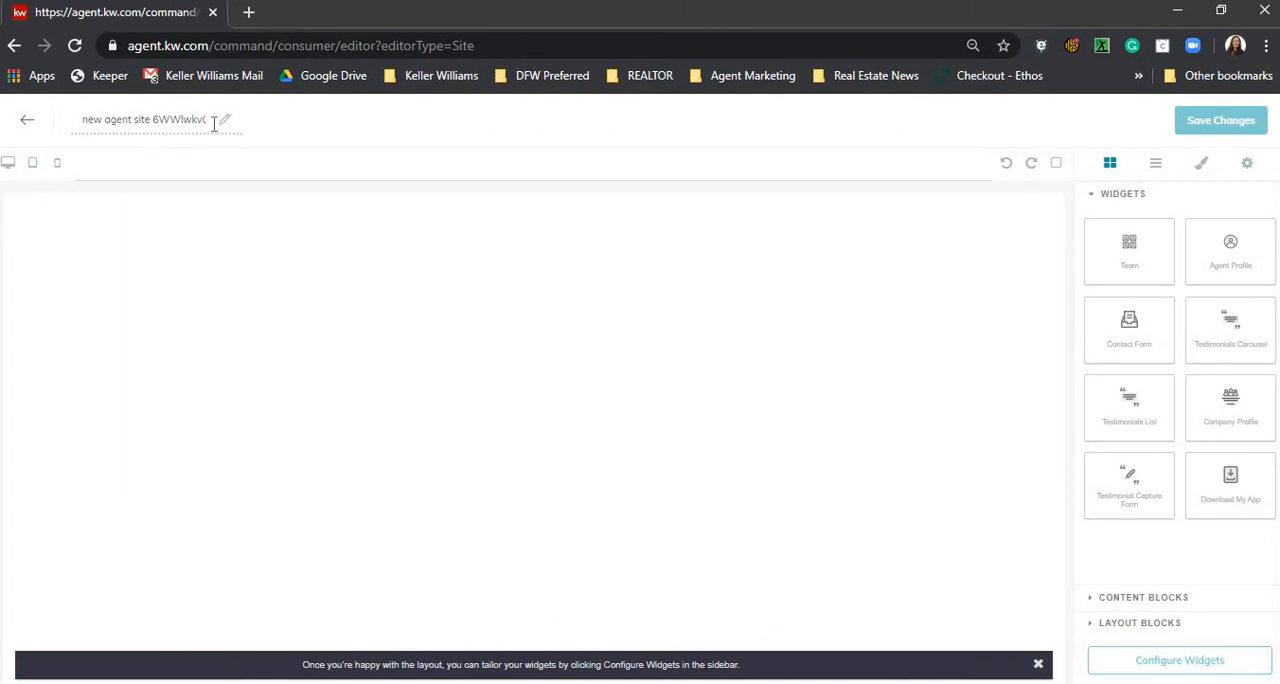
- Rename the new page as "My APP TEST PAGE"
left_click(104, 119)
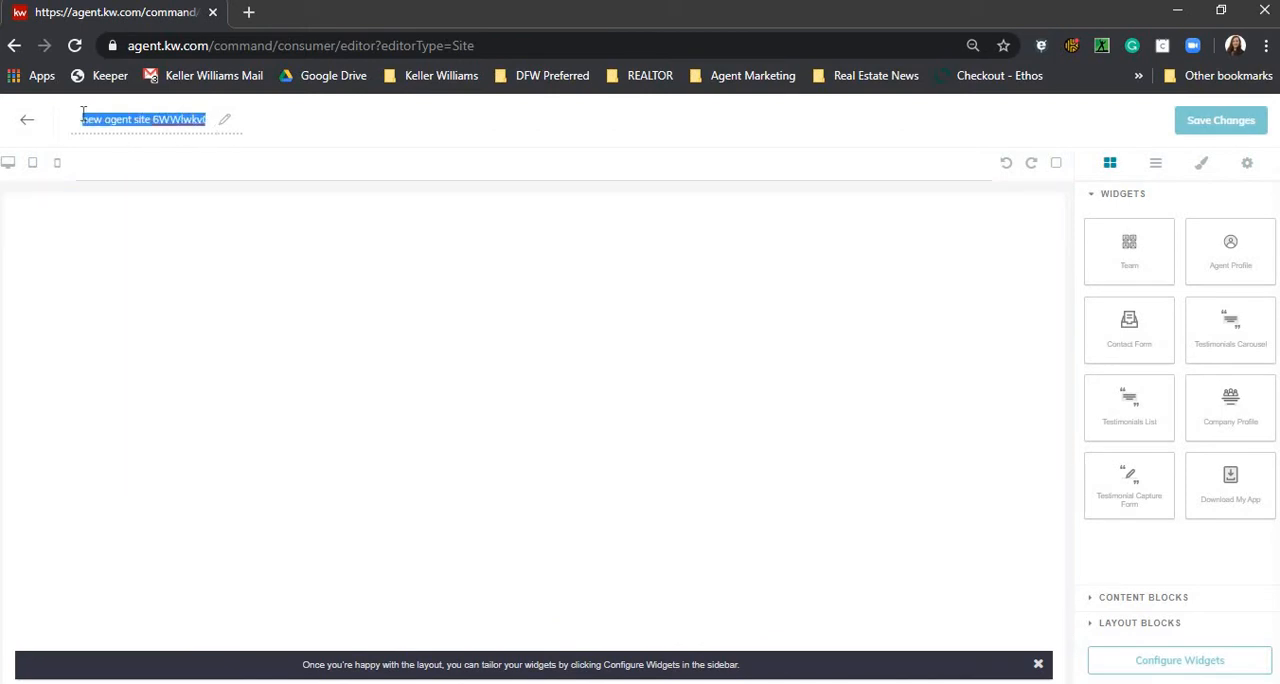
type("My A")
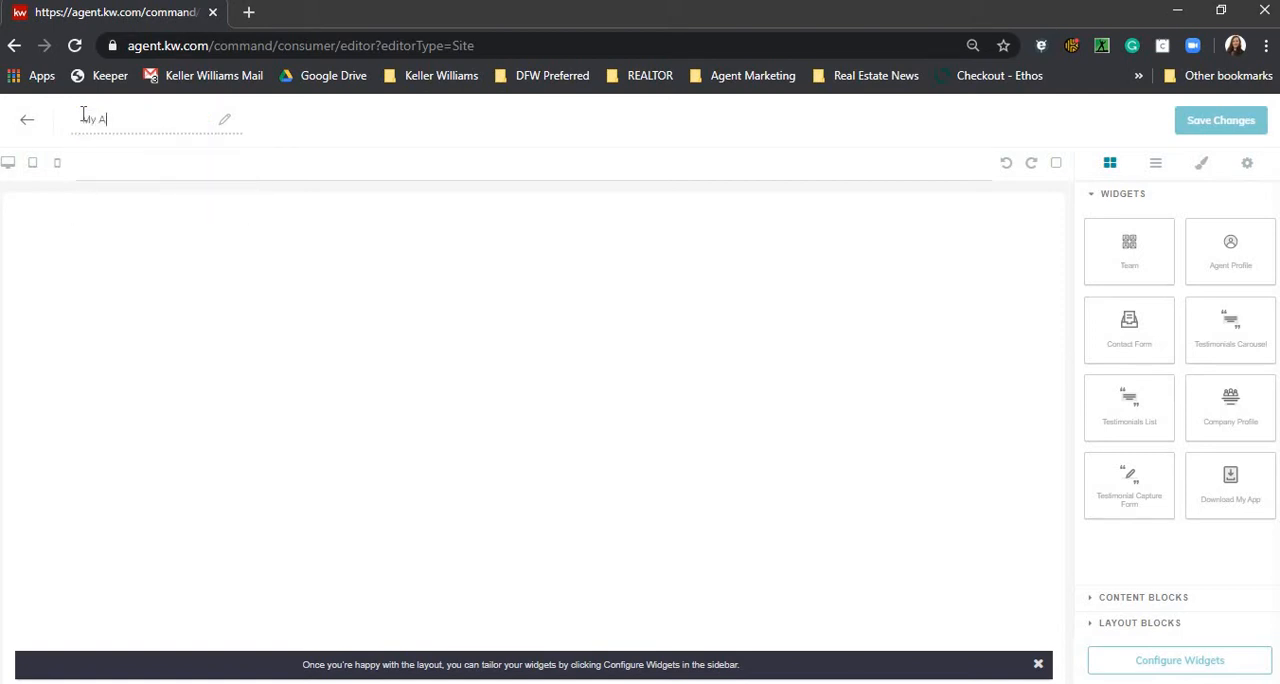
type("PP TEST PAGE")
- Add a Text content block to the empty page
left_click(1095, 198)
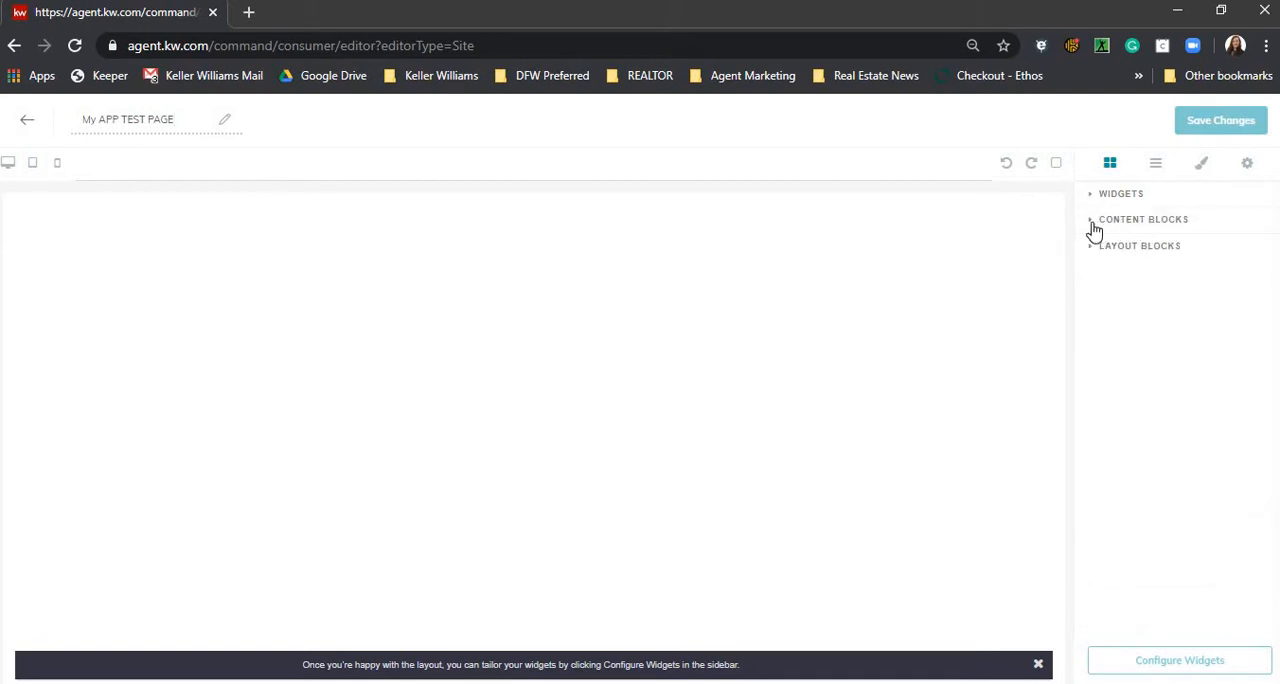
left_click(1093, 225)
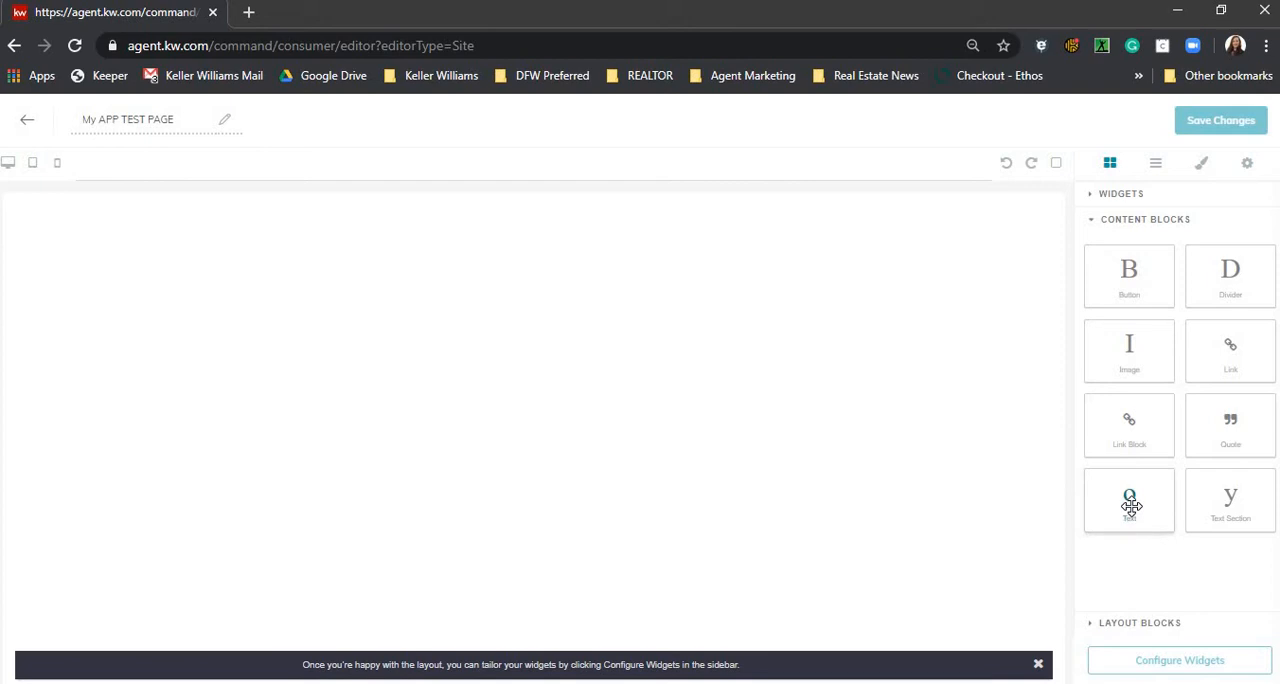
left_click_drag(1131, 506, 452, 215)
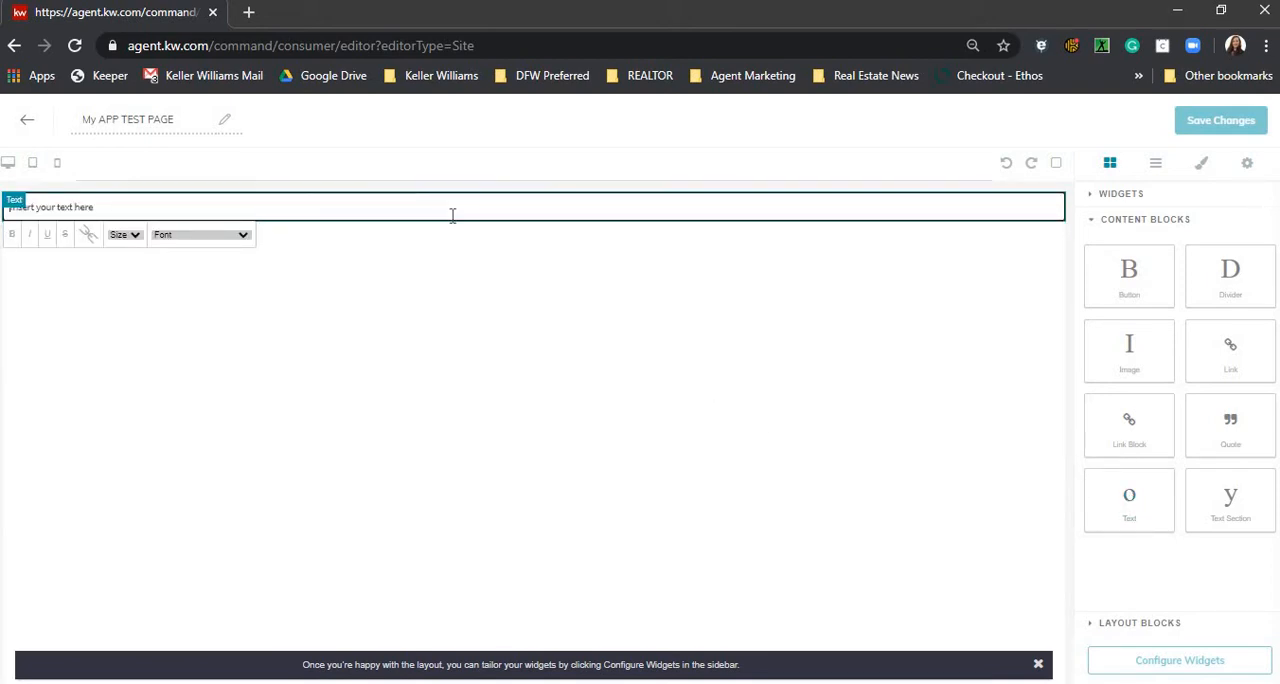
- Add the Download My App widget below the text block
left_click(1096, 222)
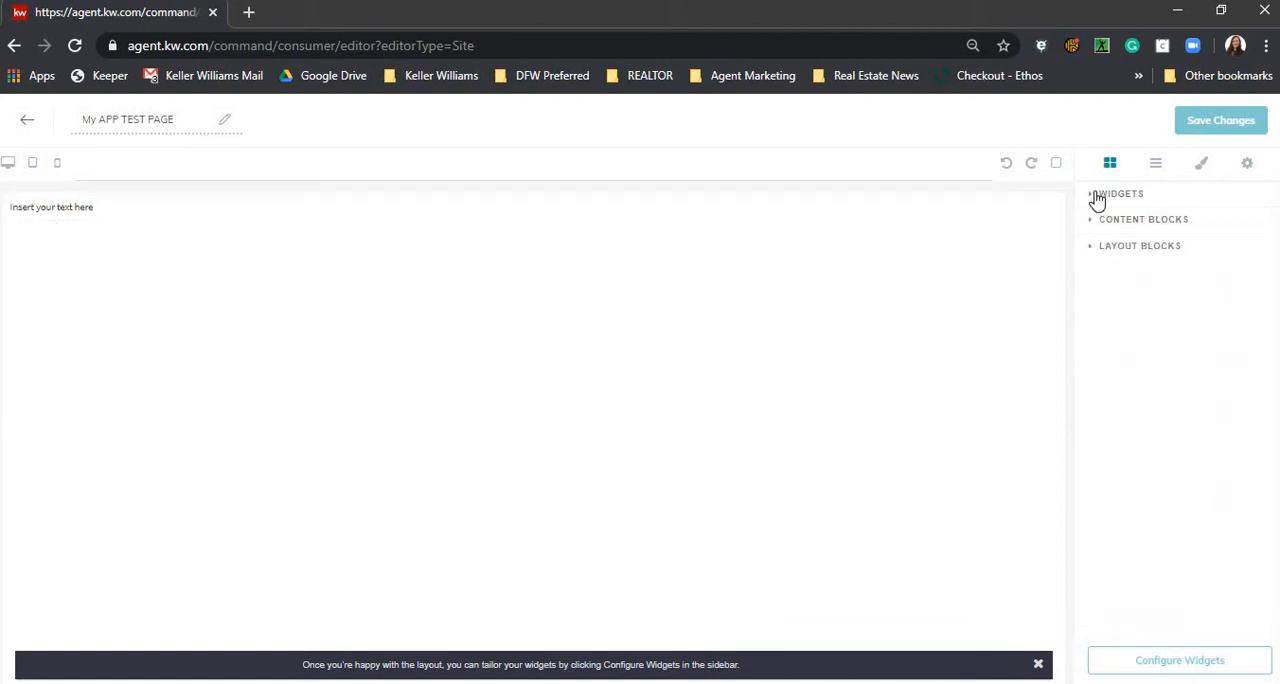
left_click(1092, 202)
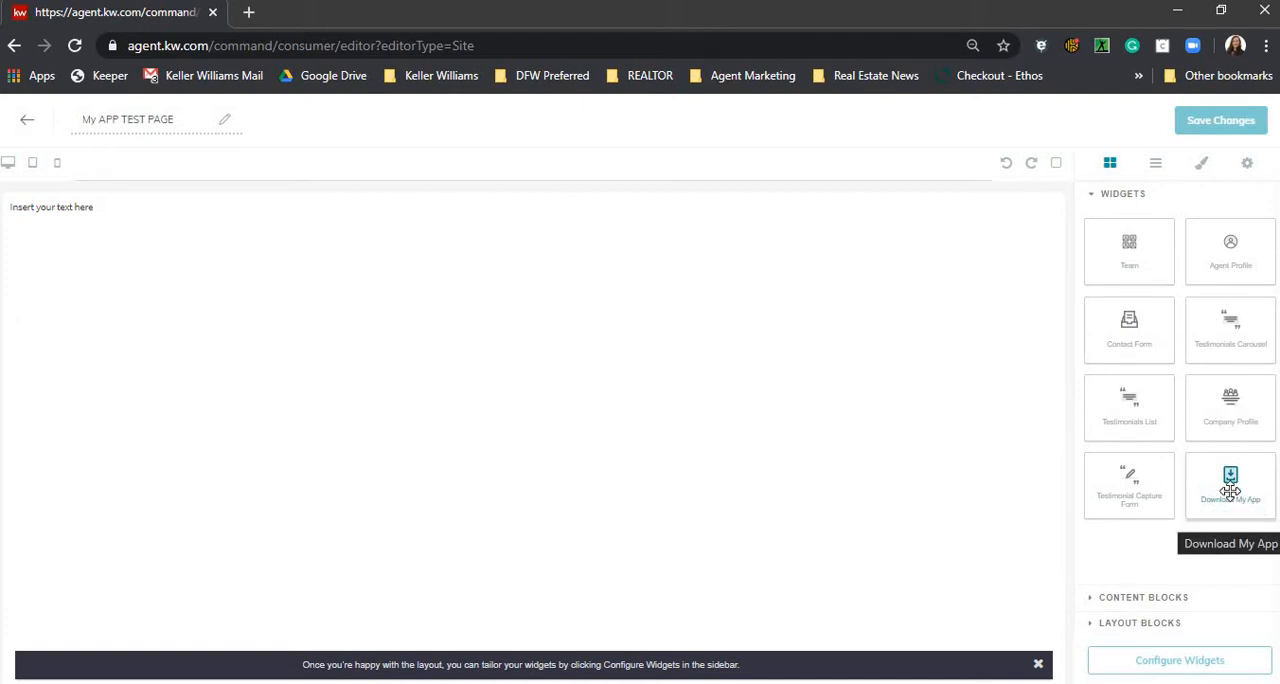
left_click_drag(1230, 490, 466, 320)
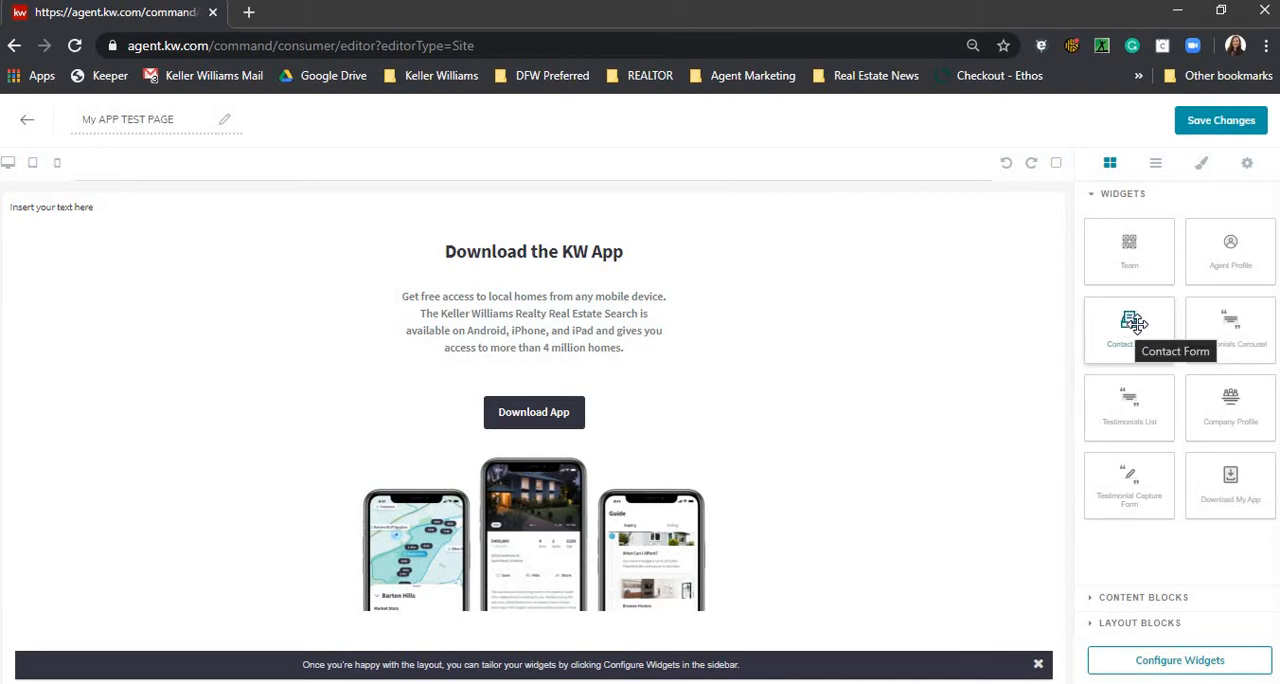
- Add the Contact Form widget below the Download My App section and look over the form
left_click_drag(1134, 322, 828, 333)
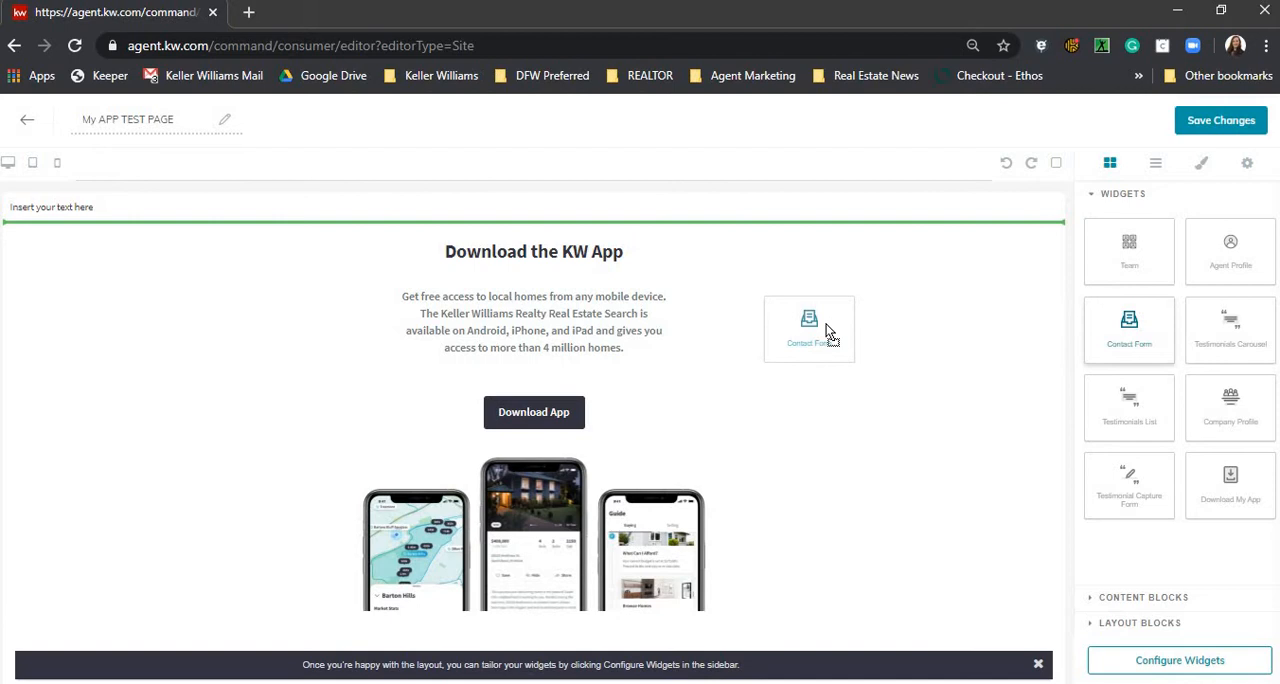
left_click_drag(826, 324, 811, 548)
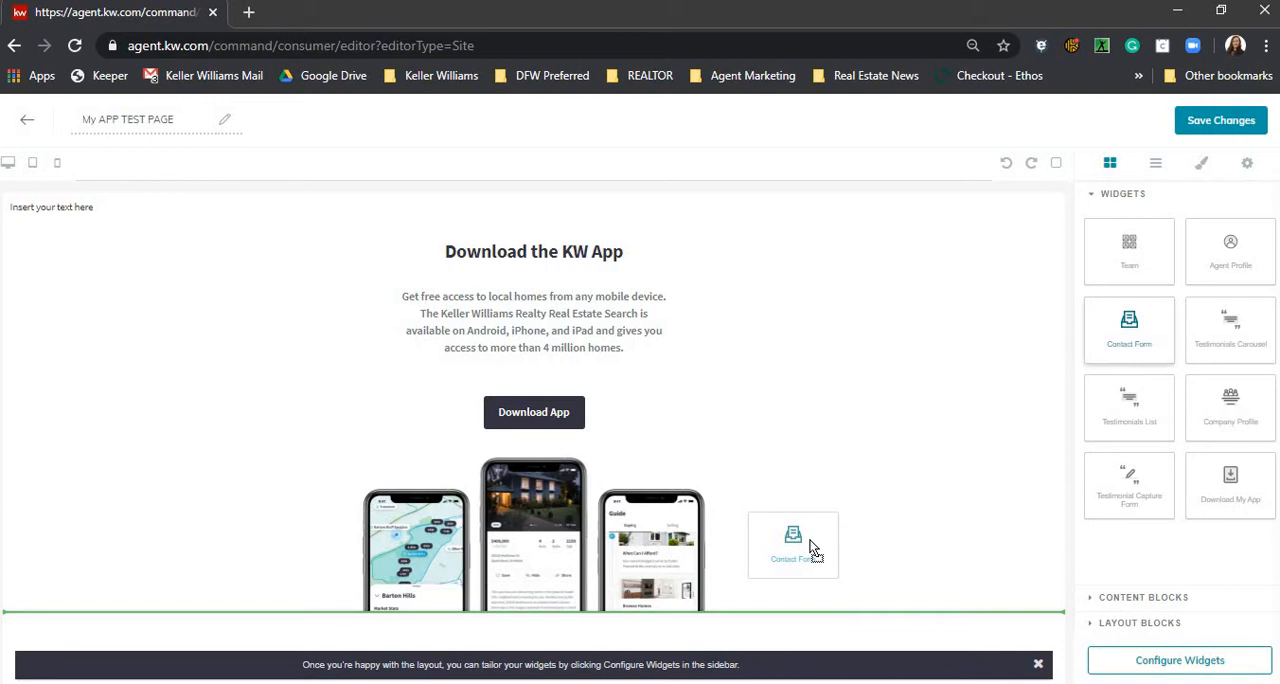
mouse_move(811, 548)
left_mouse_down()
mouse_move(826, 549)
mouse_move(815, 540)
left_mouse_up()
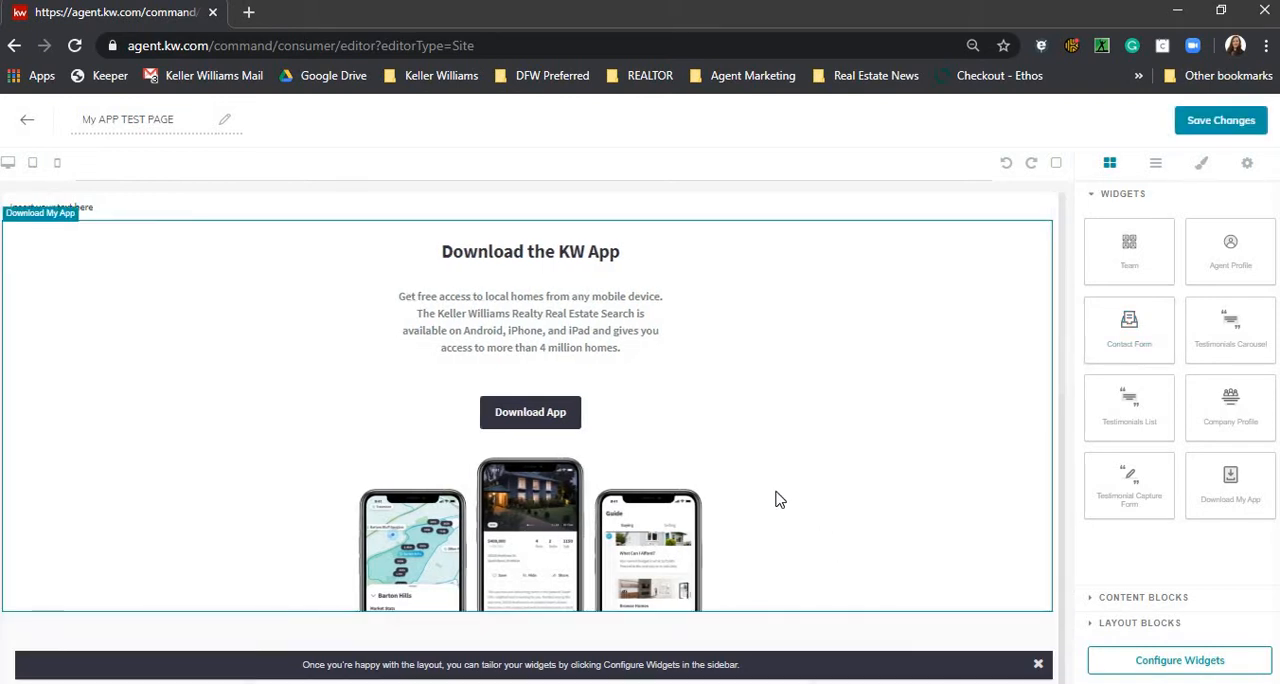
scroll(644, 383, "down", 3)
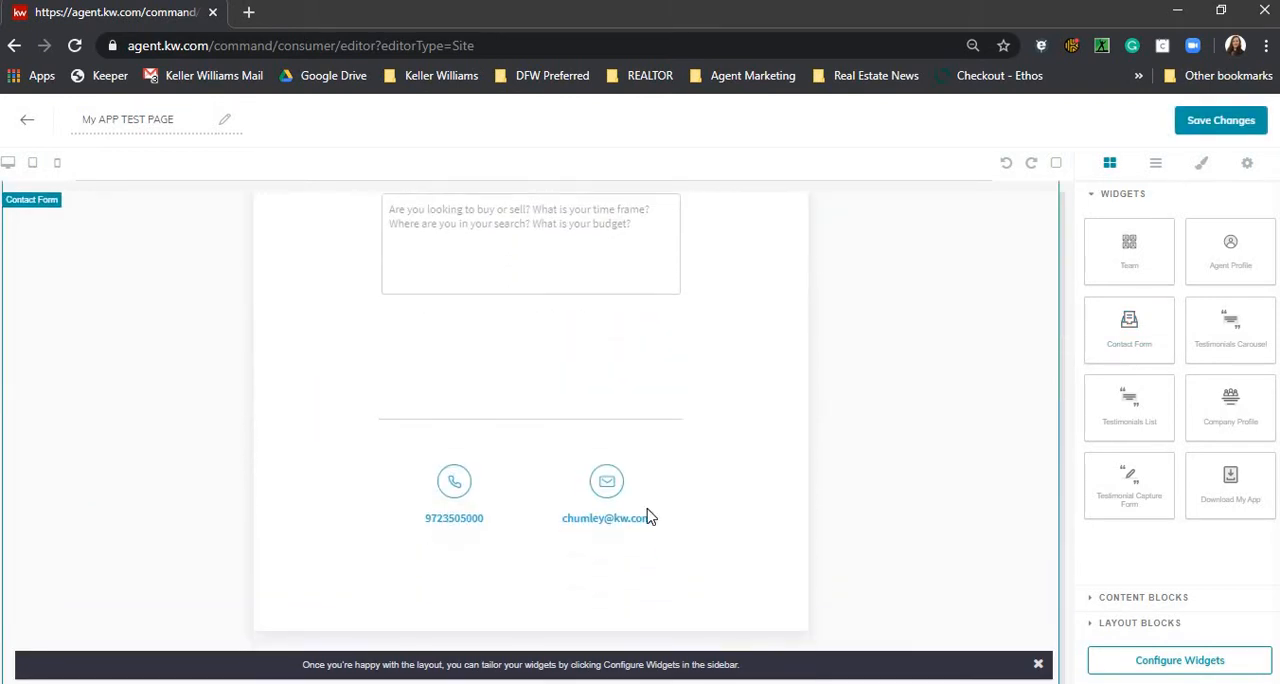
scroll(648, 517, "up", 10)
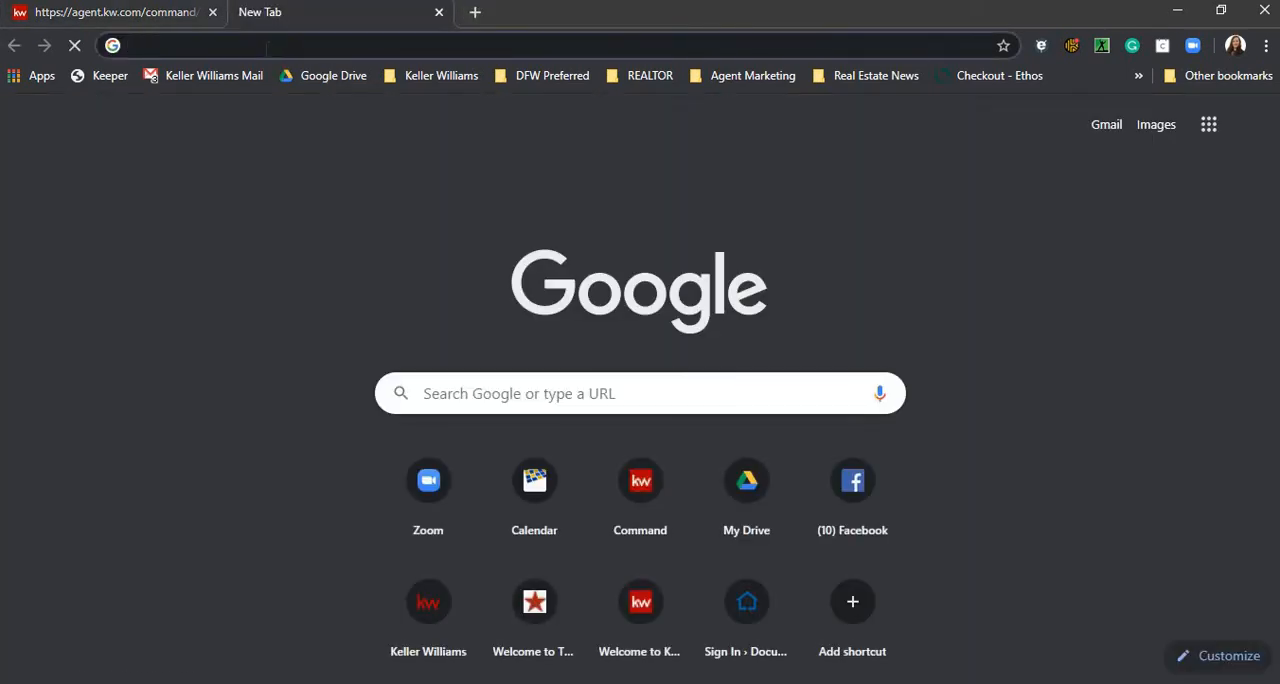
- Switch to YouTube in a new browser tab, open the video "The KW App: So Much More Than Search" and pause it
type("youtube.com")
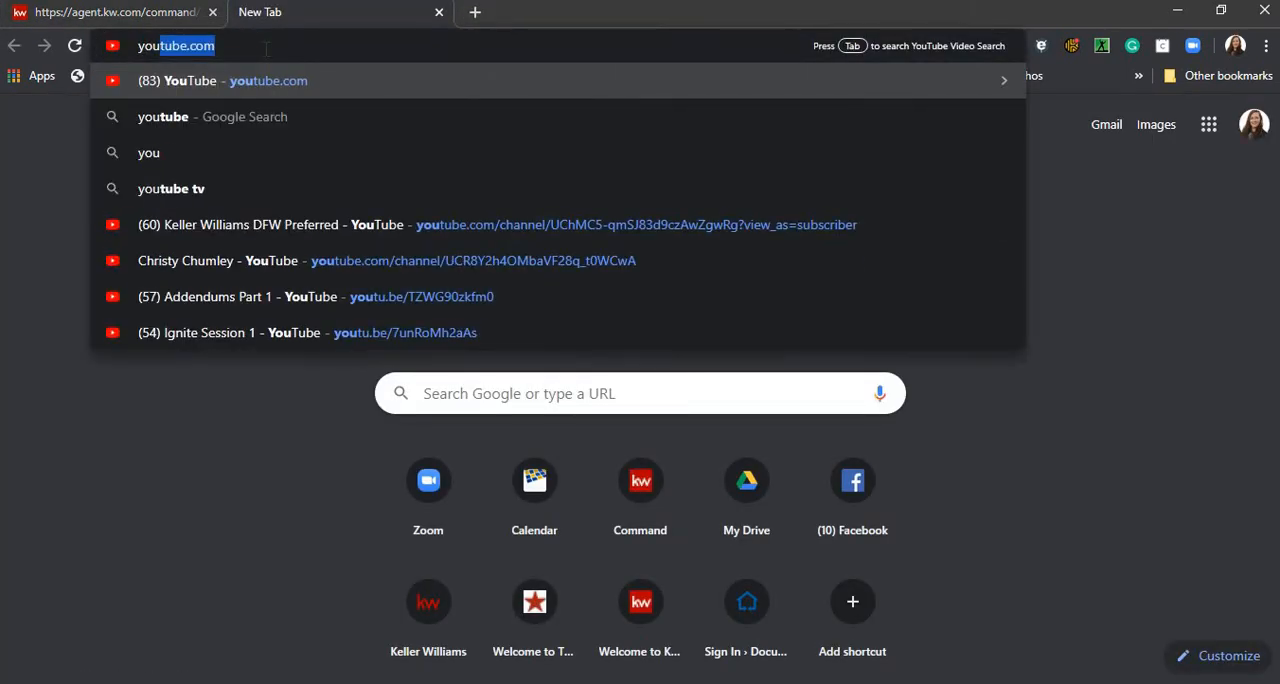
key("Return")
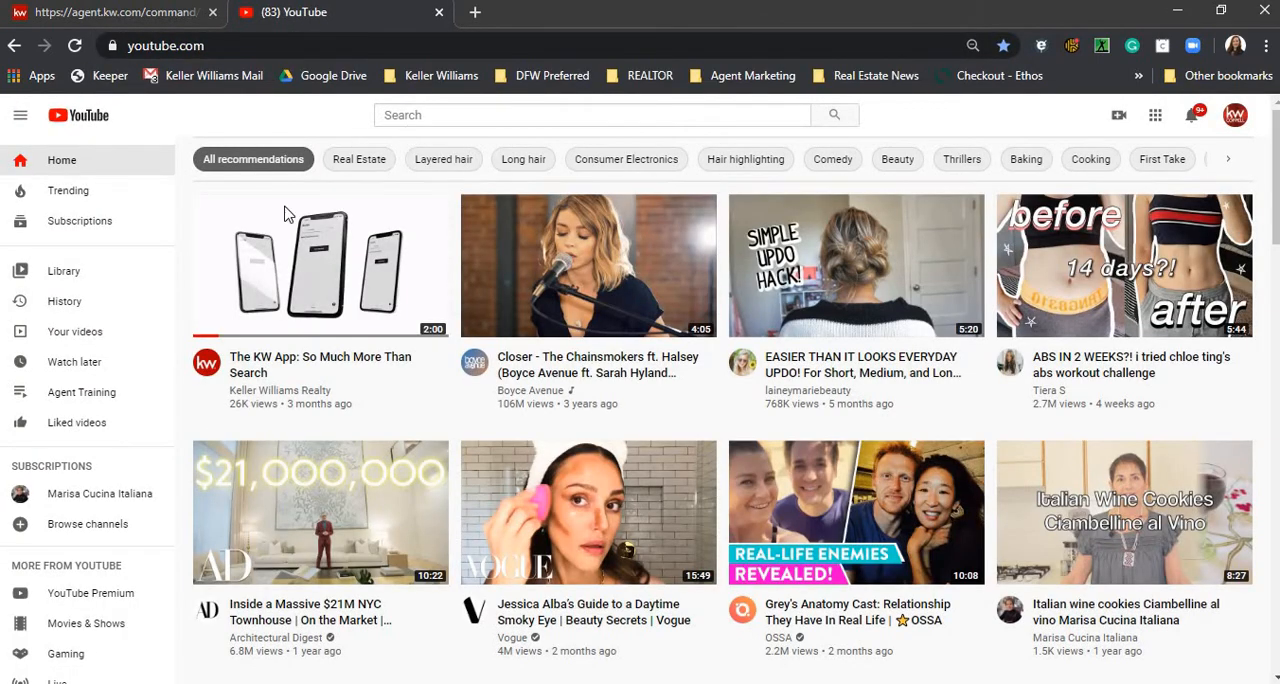
mouse_move(379, 366)
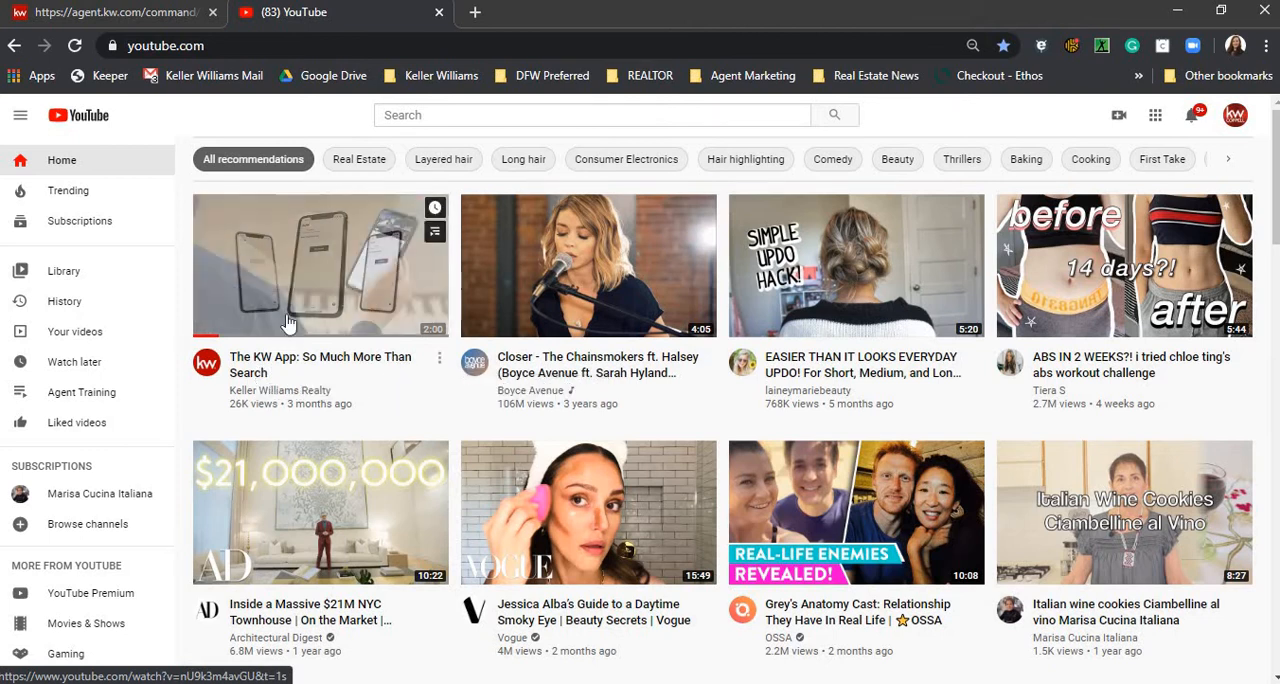
left_click(296, 358)
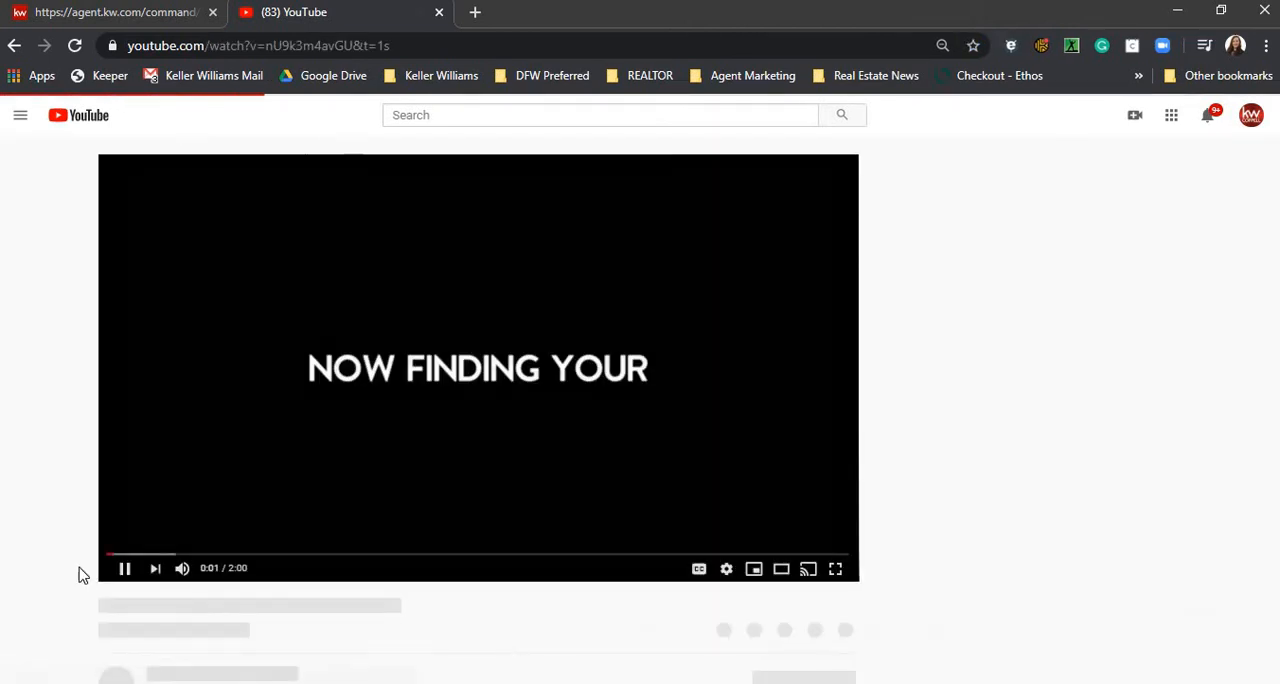
left_click(116, 569)
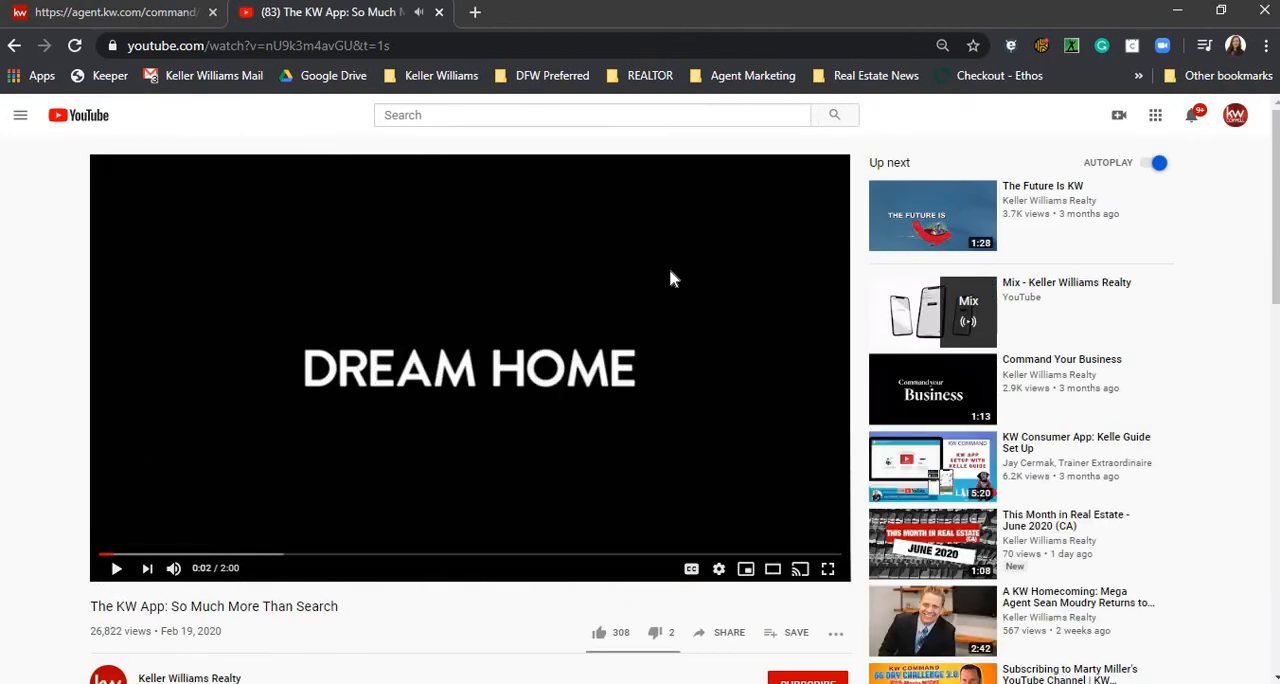
- Copy the full iframe embed code from the video's sharing options
scroll(585, 260, "down", 2)
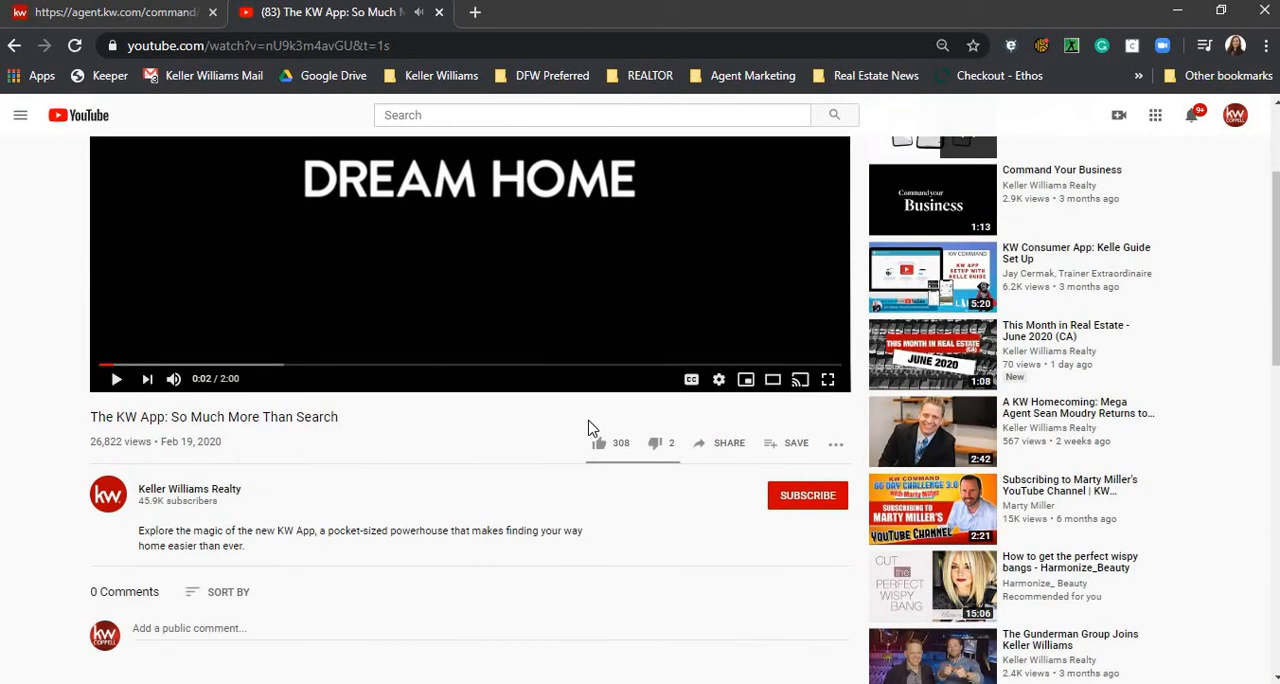
left_click(728, 446)
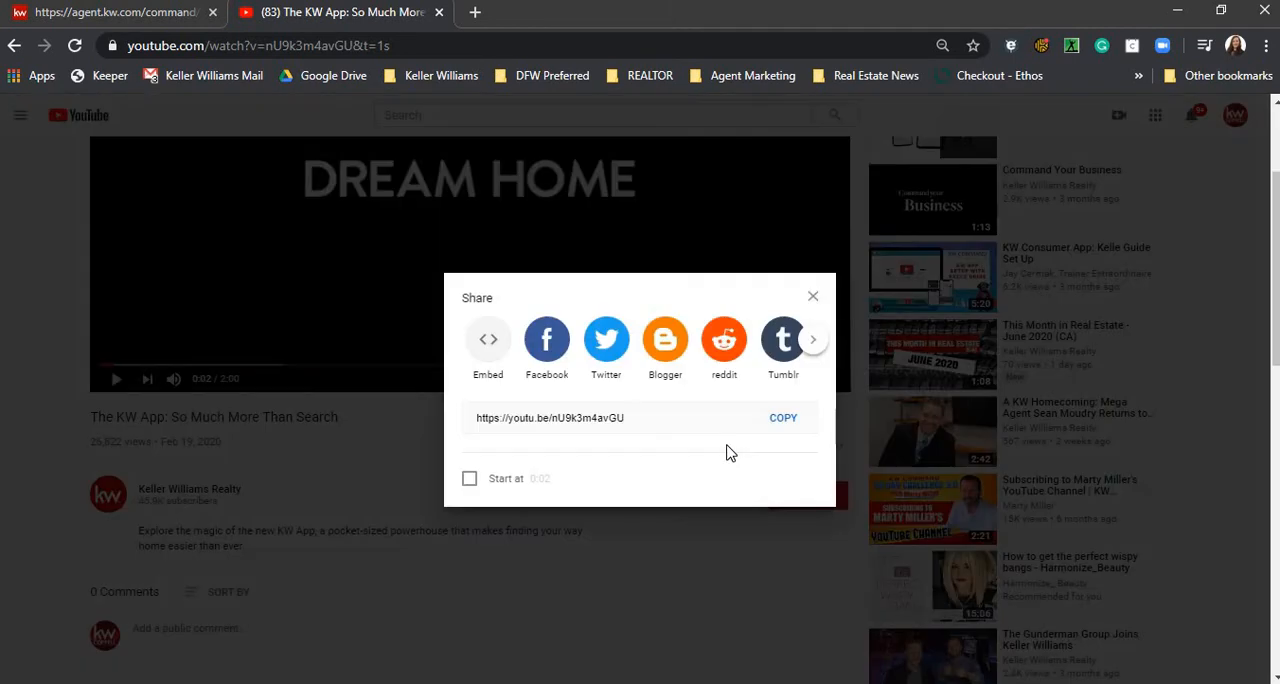
left_click(490, 344)
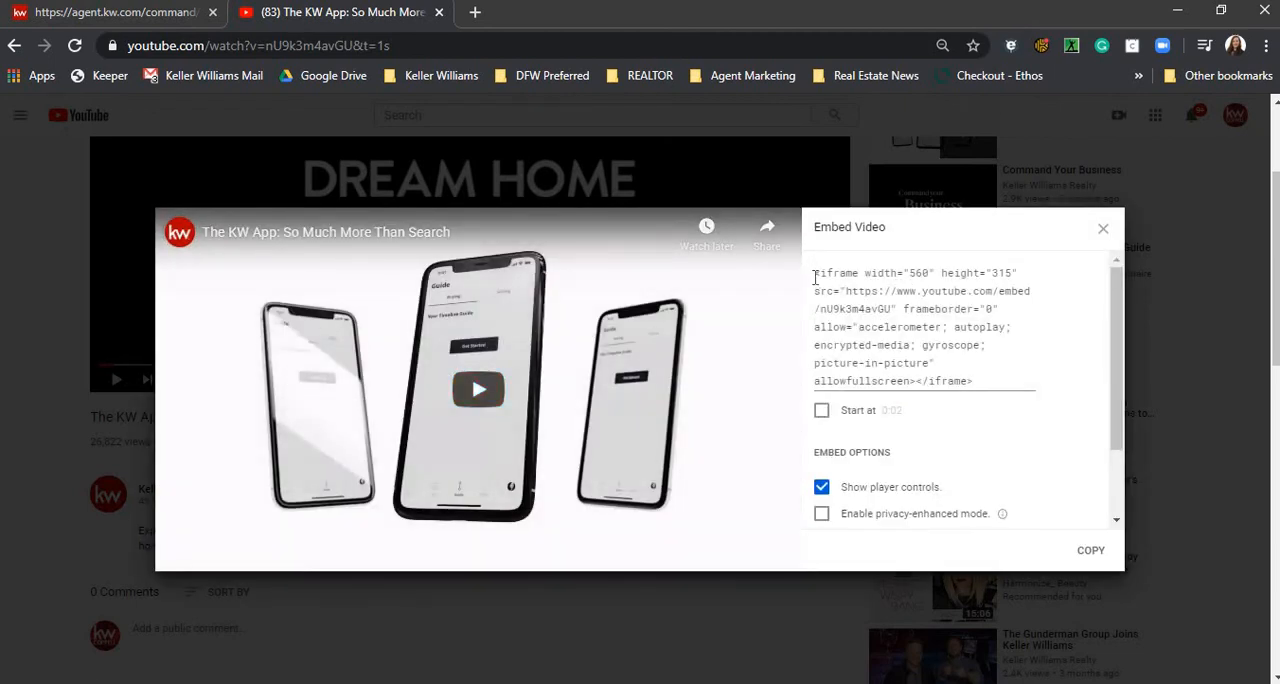
left_click_drag(816, 277, 996, 382)
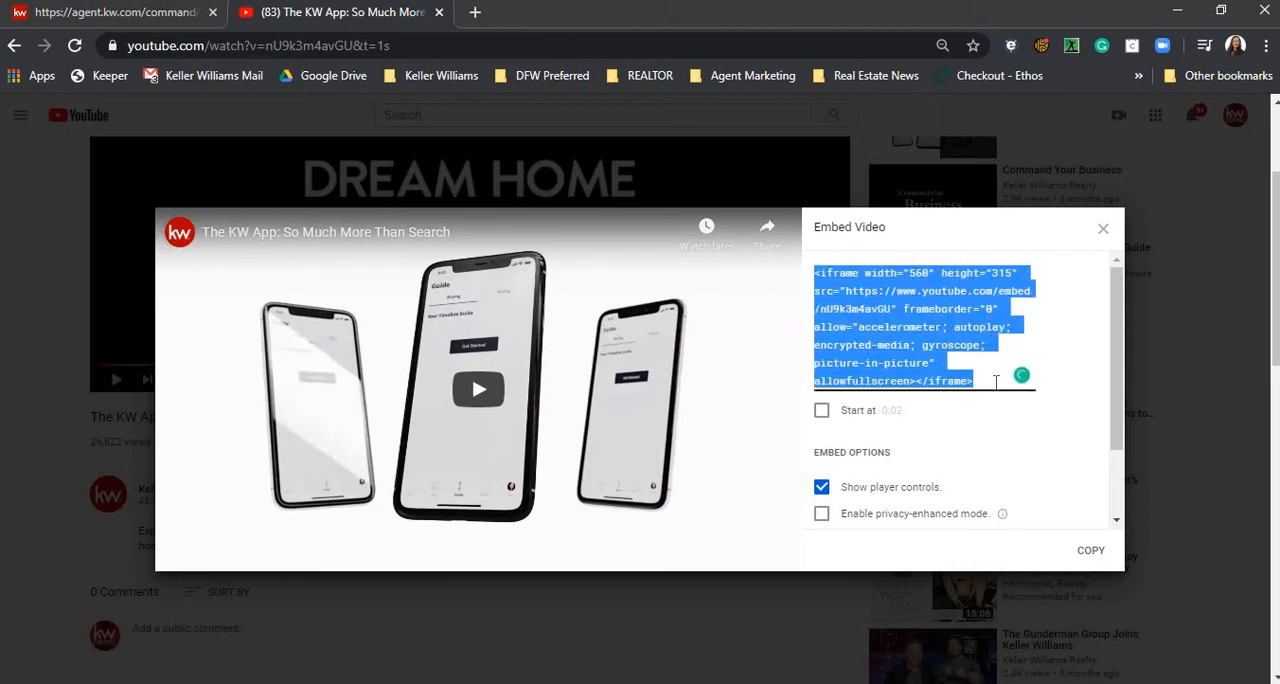
right_click(855, 332)
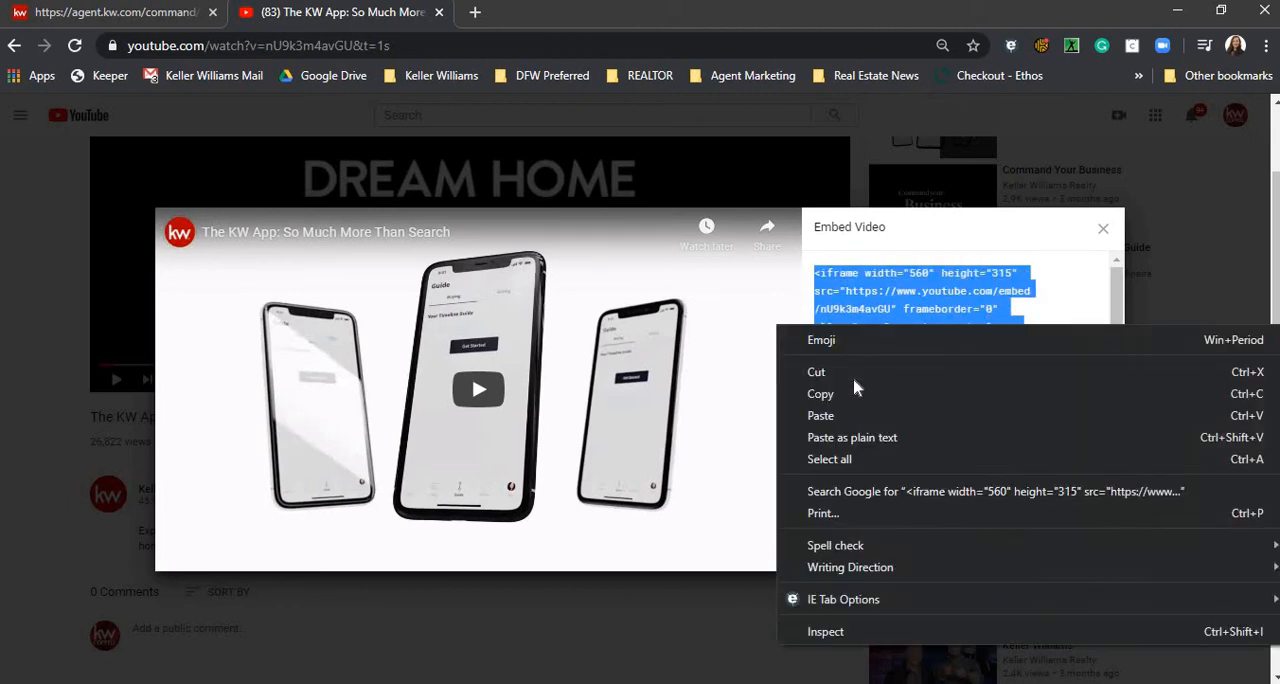
left_click(849, 391)
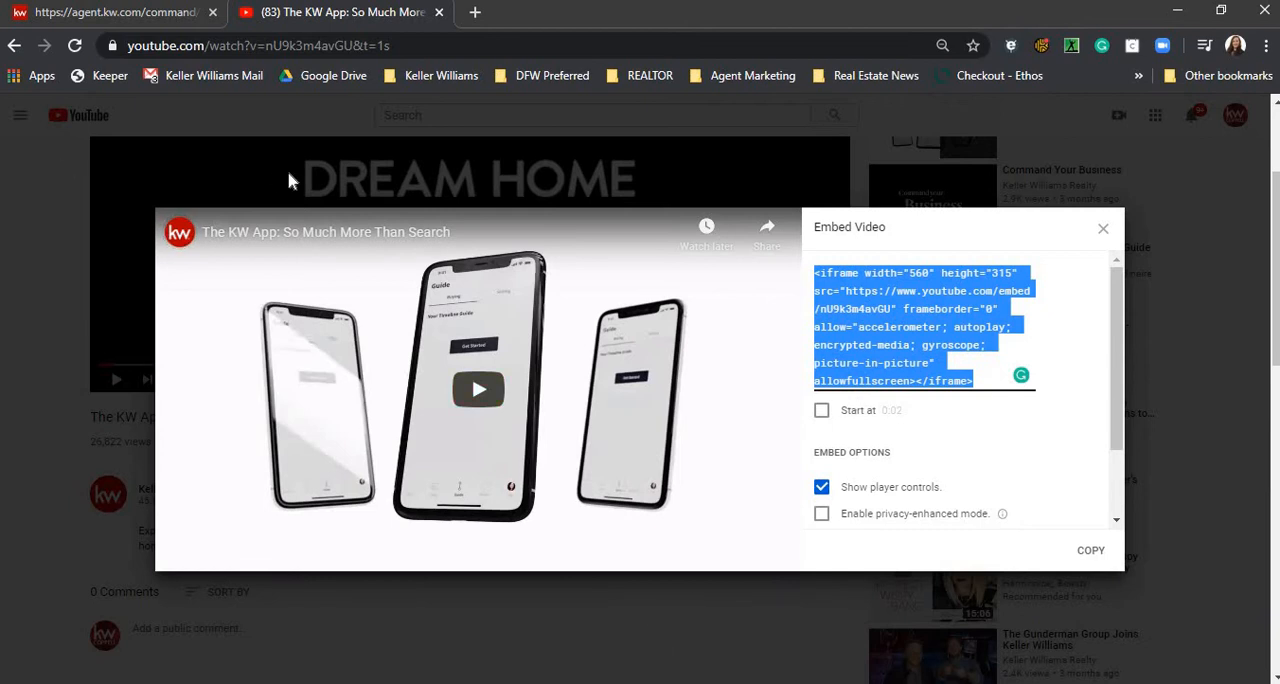
- Return to the KW Command page editor and replace the text block's placeholder with the copied iframe embed code
left_click(113, 14)
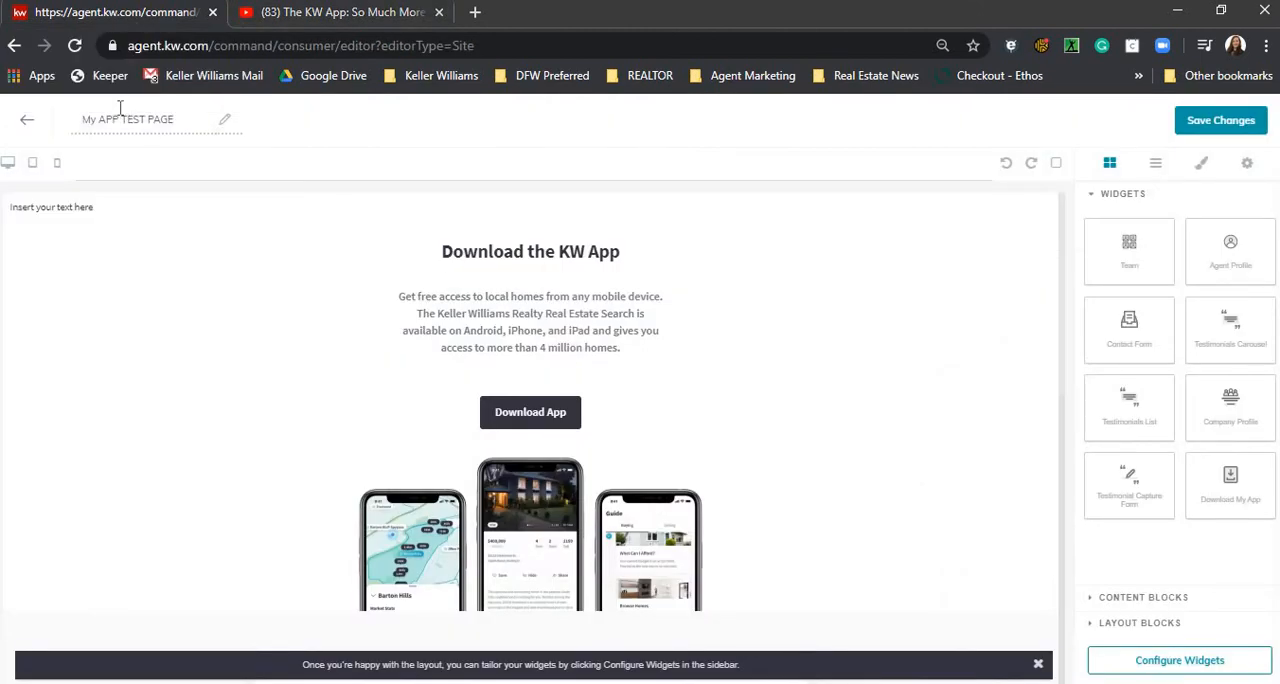
left_click(100, 209)
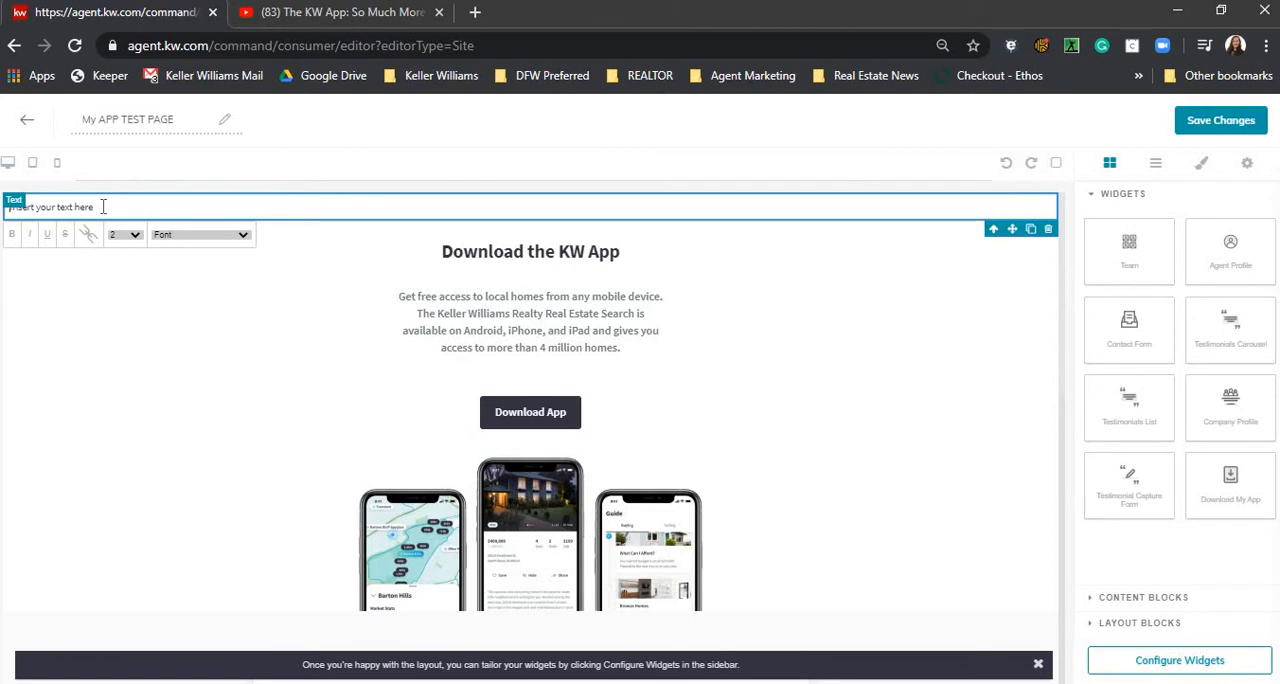
left_click_drag(95, 207, 8, 207)
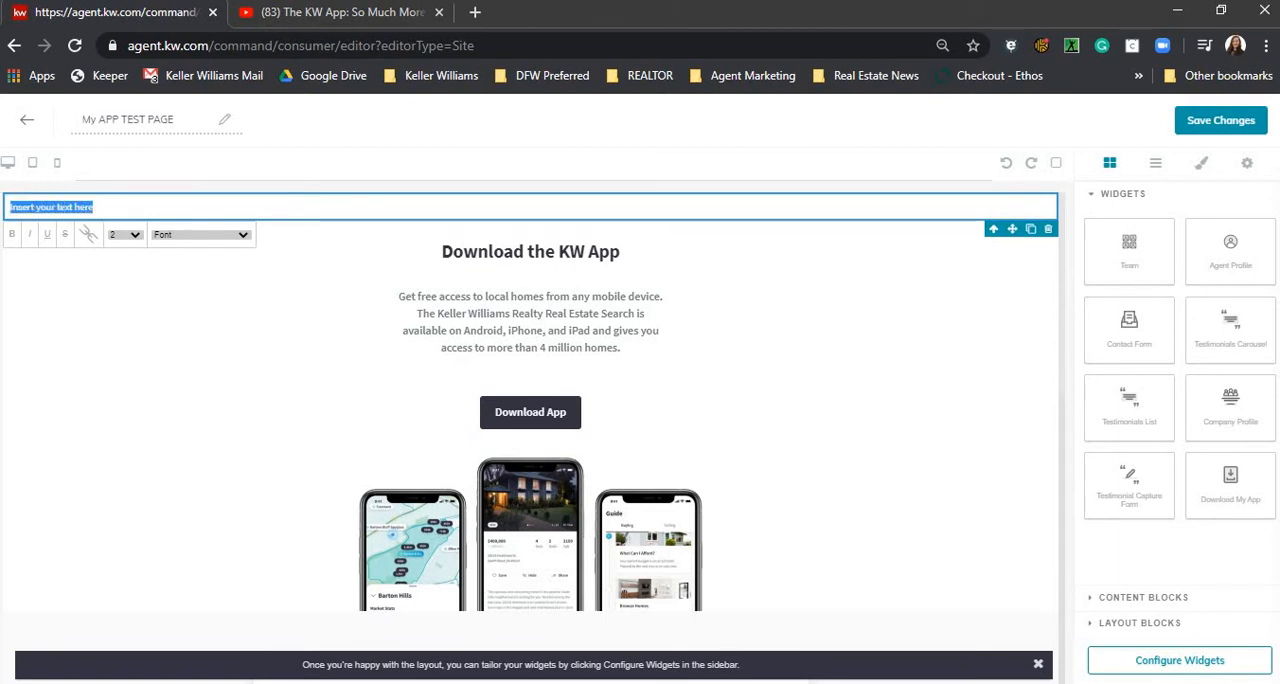
right_click(74, 201)
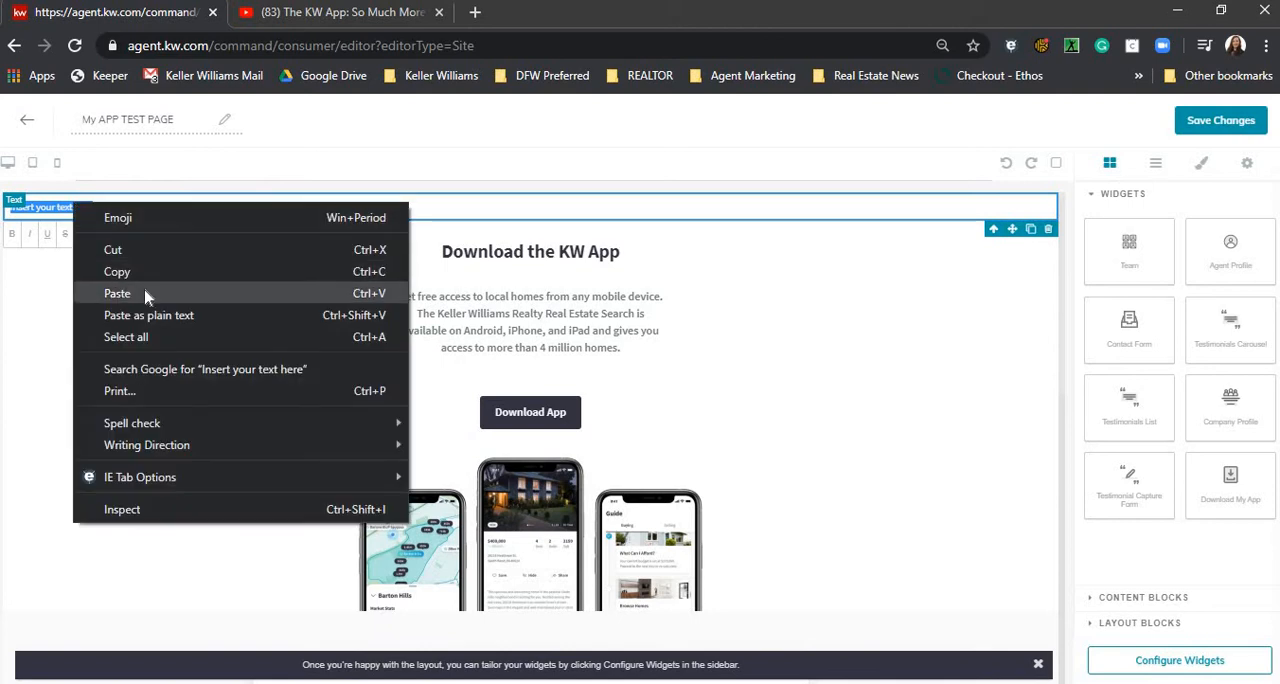
left_click(117, 293)
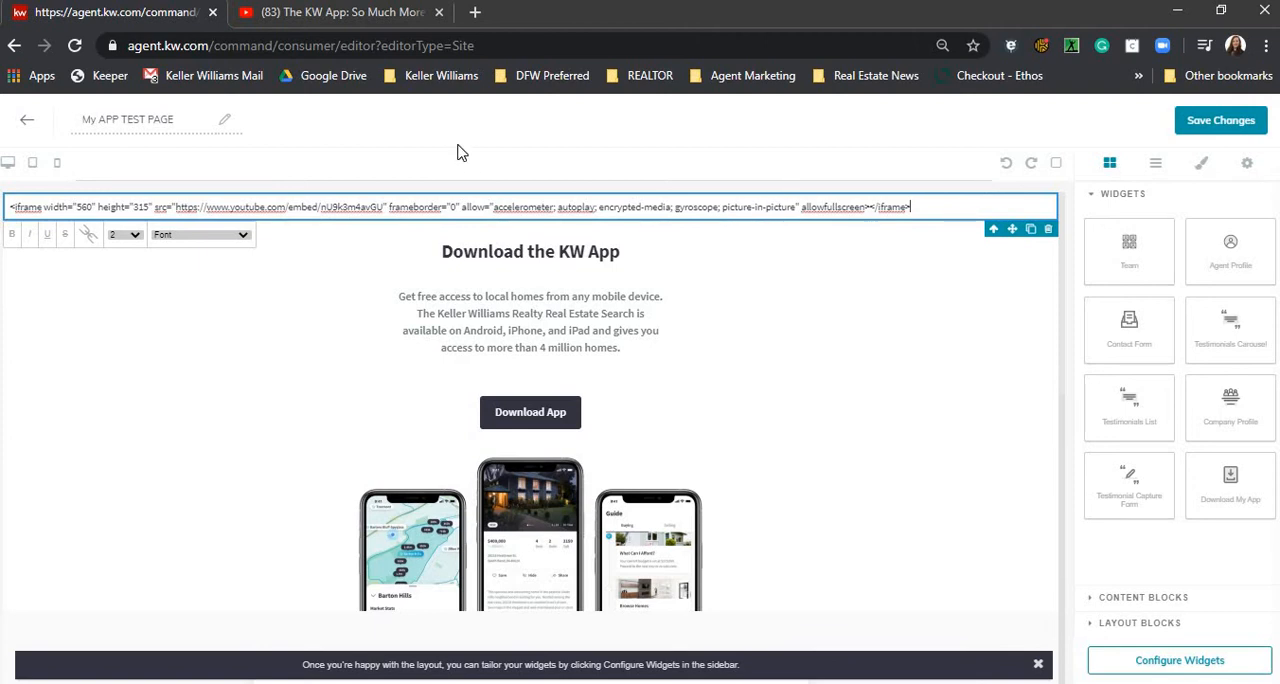
- Add a <center> tag at both the end and the beginning of the iframe embed code in the text block
left_click(913, 207)
left_click(8, 209)
type("<")
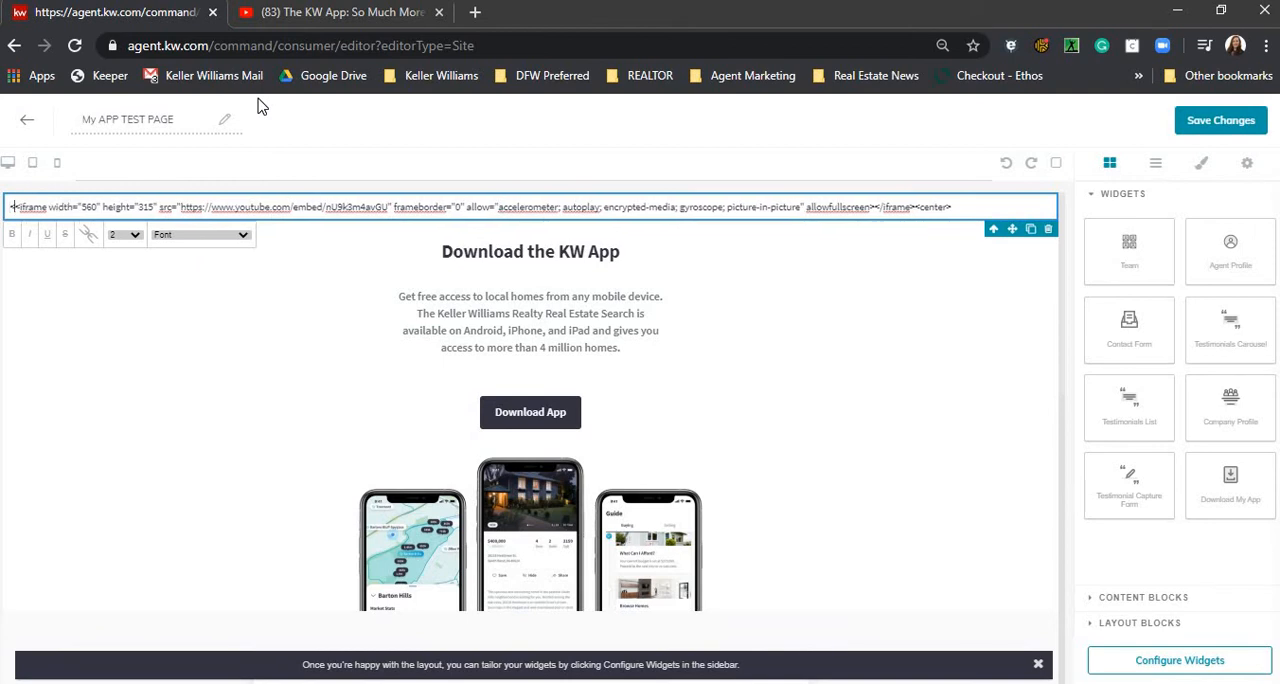
type("center")
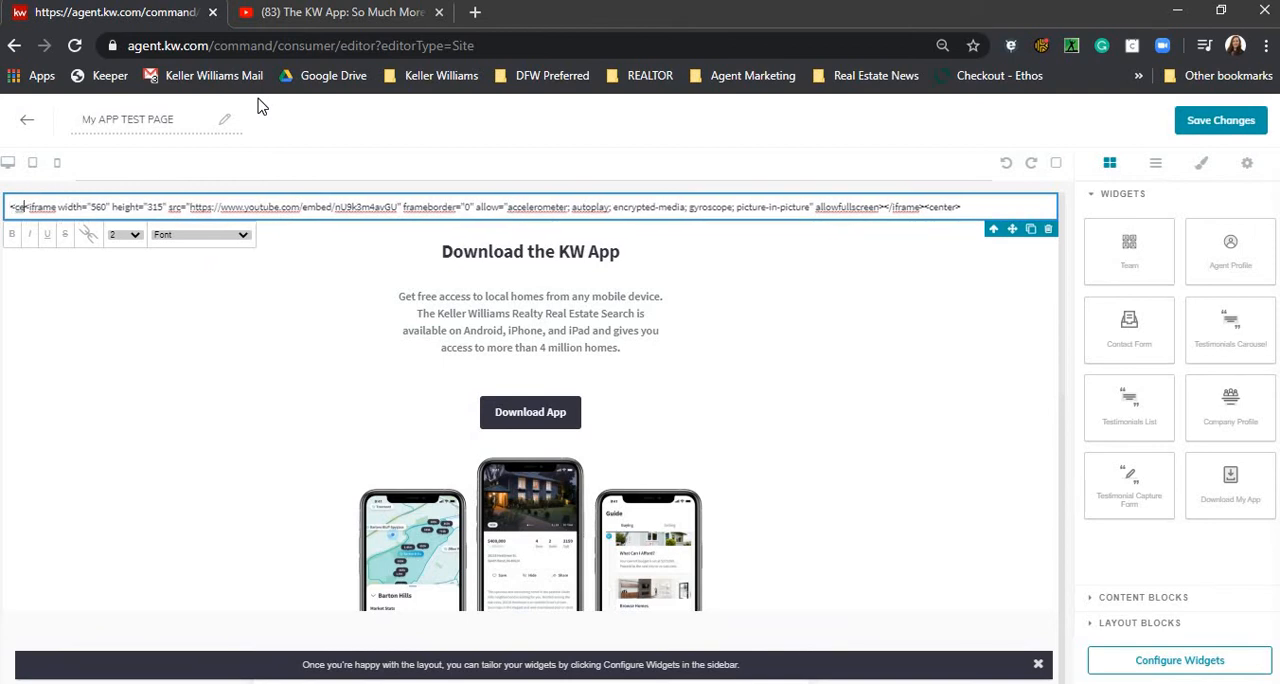
type(">")
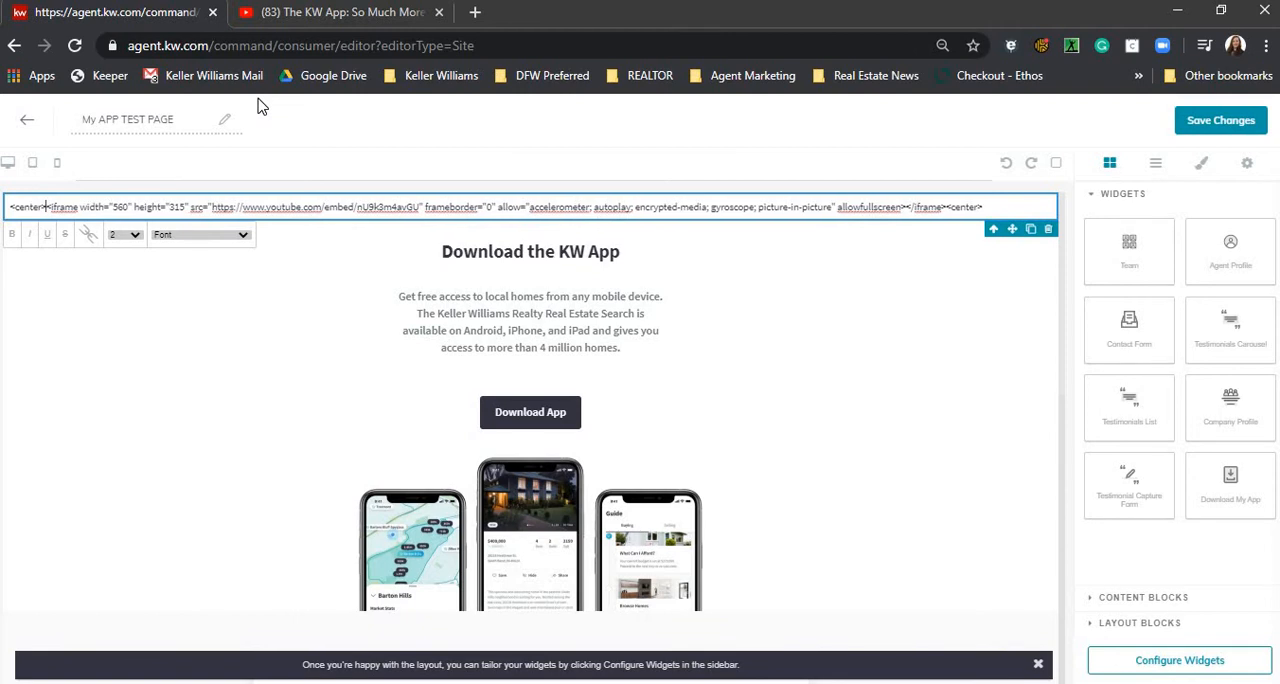
left_click(797, 288)
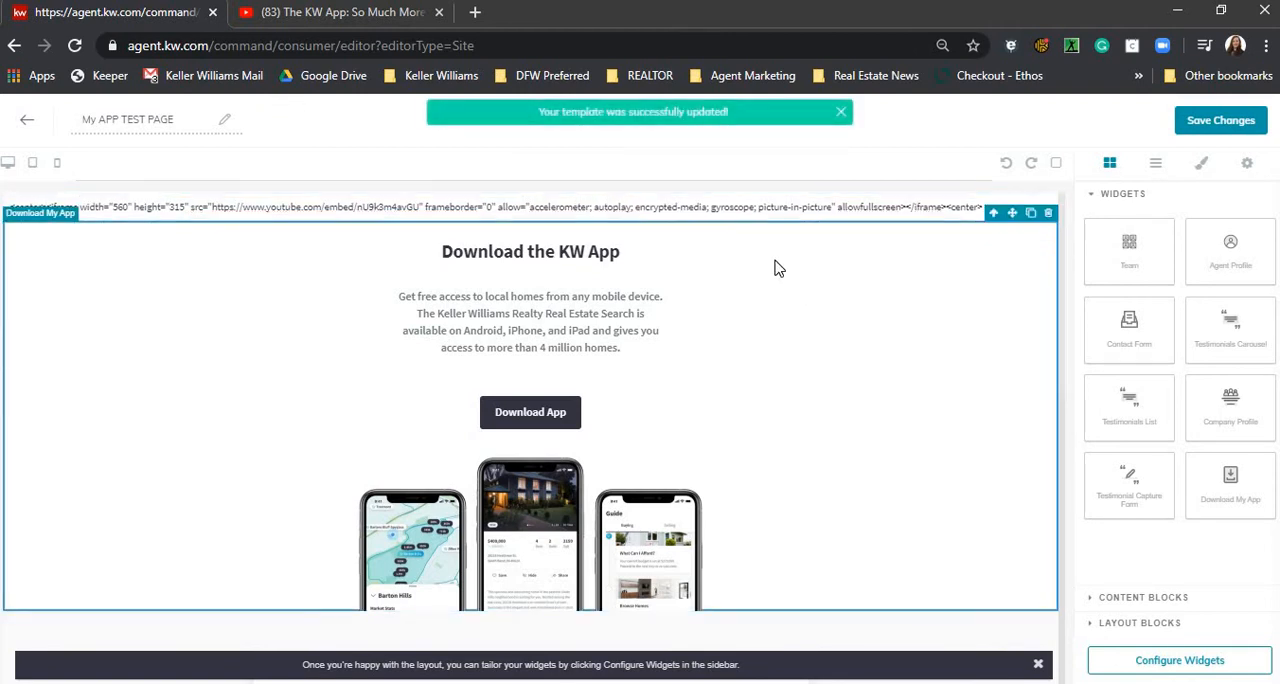
- Re-enter and leave the text block holding the embed code until it renders as a video player
left_click(597, 209)
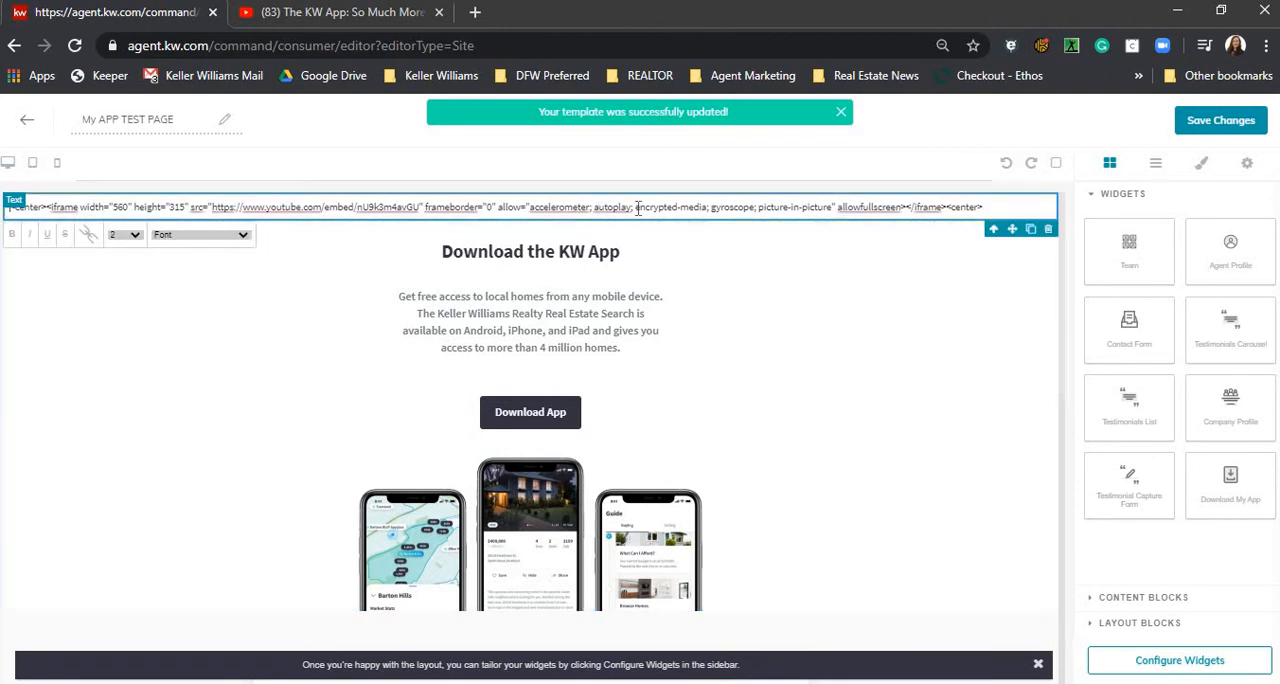
double_click(656, 207)
double_click(774, 207)
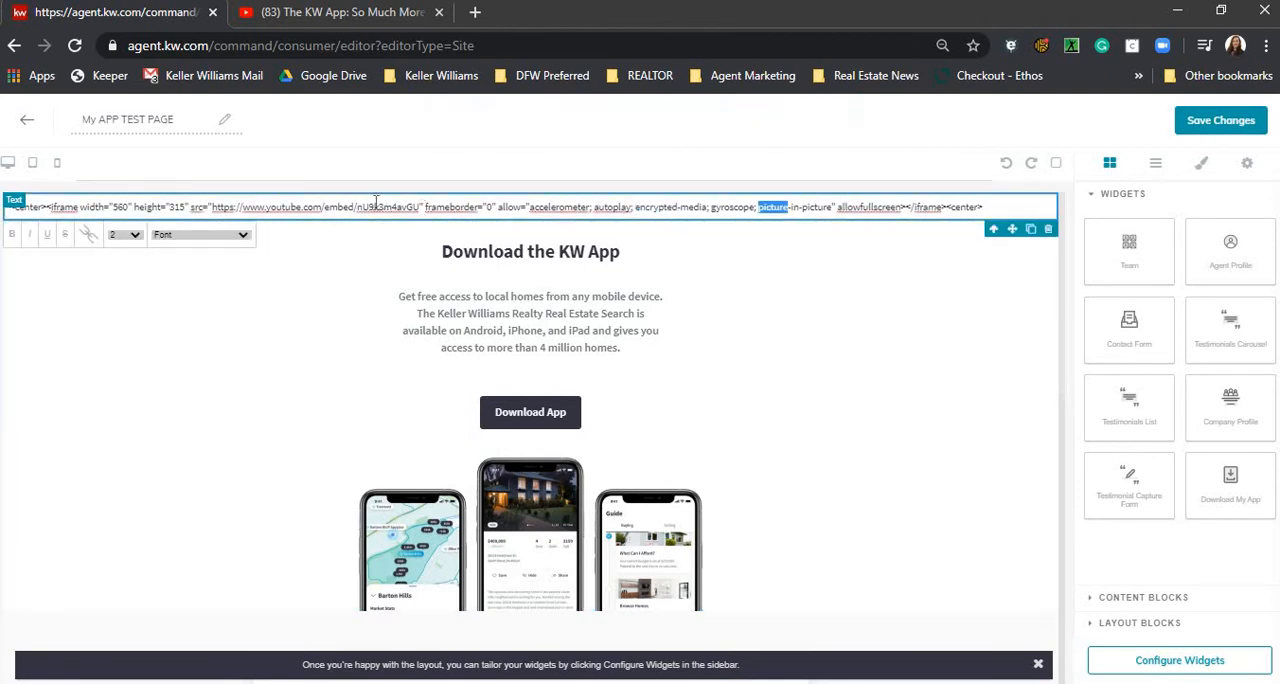
left_click(323, 207)
double_click(338, 207)
double_click(608, 207)
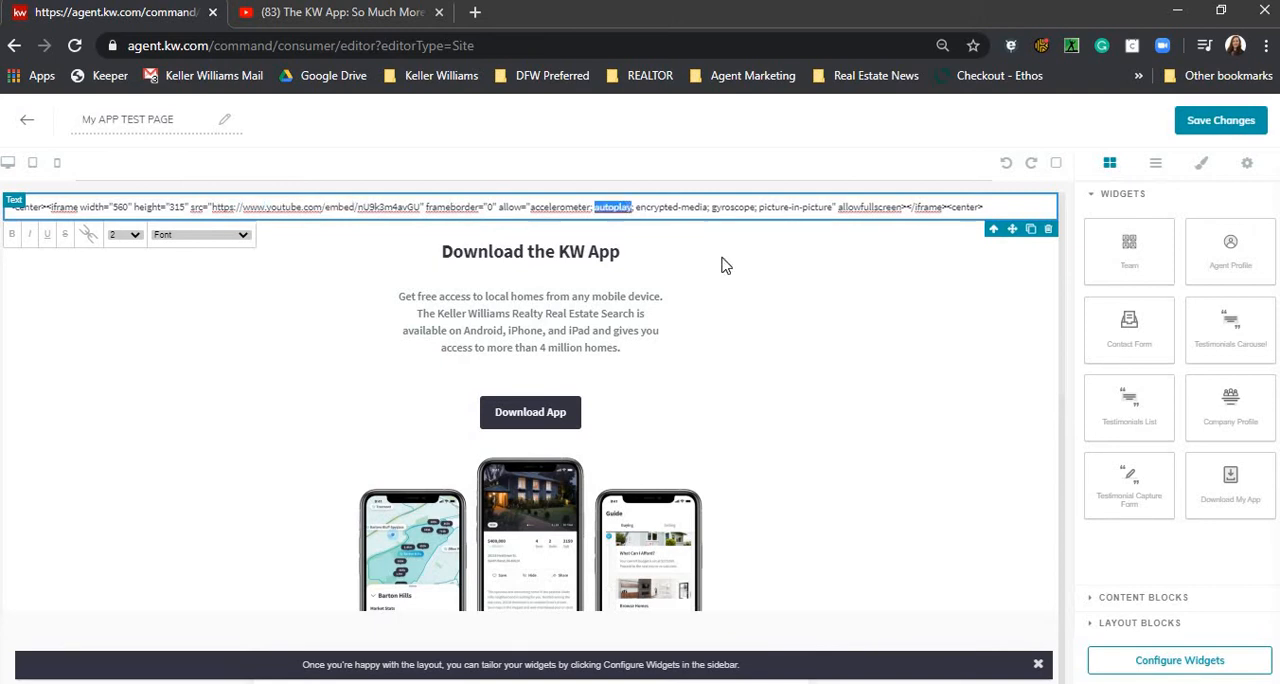
left_click(795, 257)
left_click(795, 207)
right_click(798, 207)
left_click(659, 207)
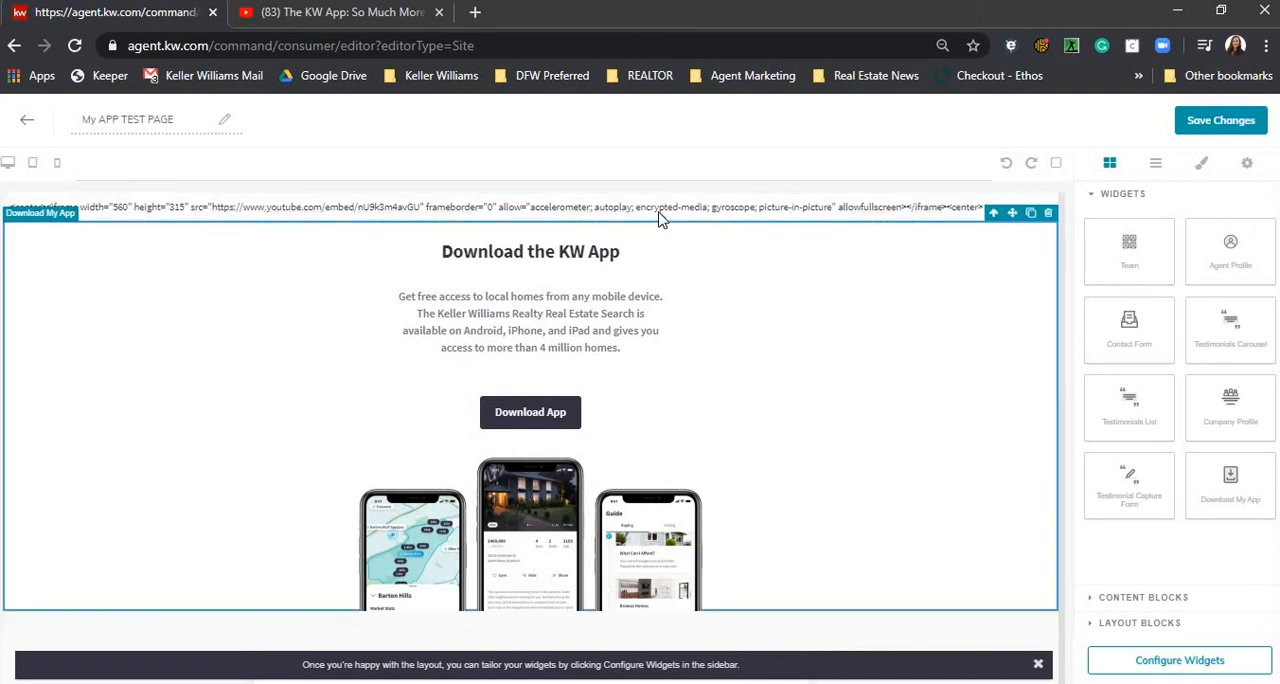
double_click(288, 207)
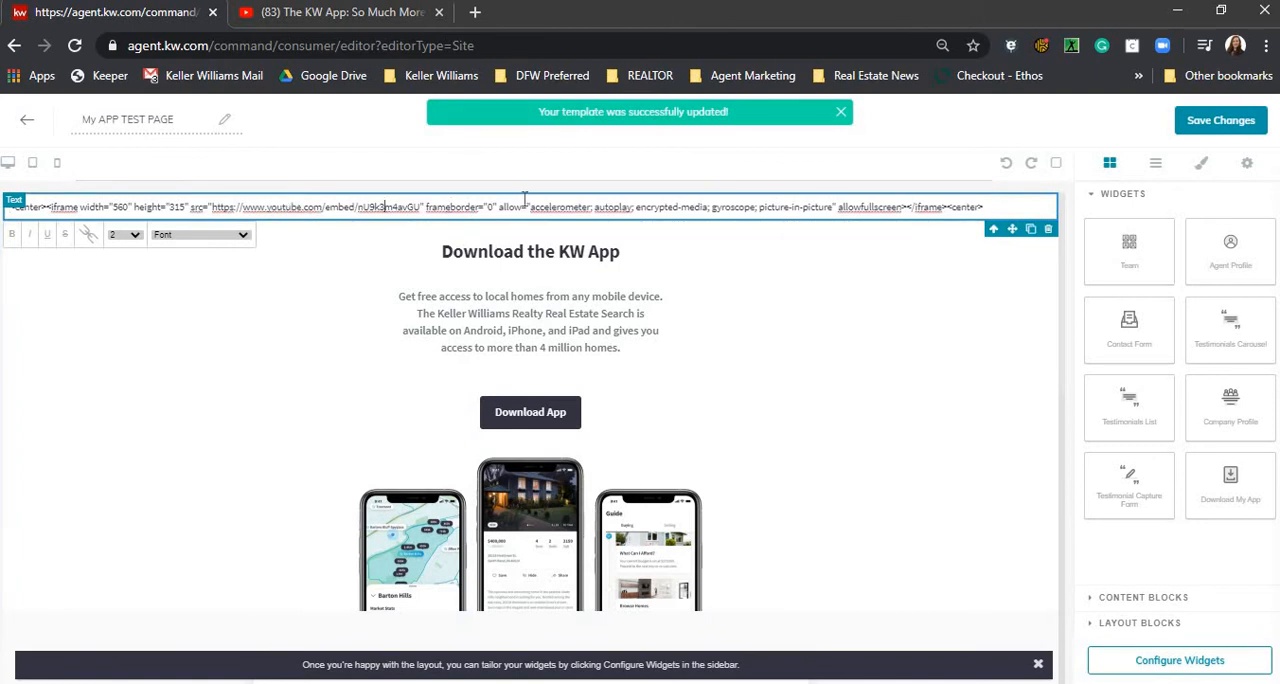
double_click(385, 207)
left_click(798, 215)
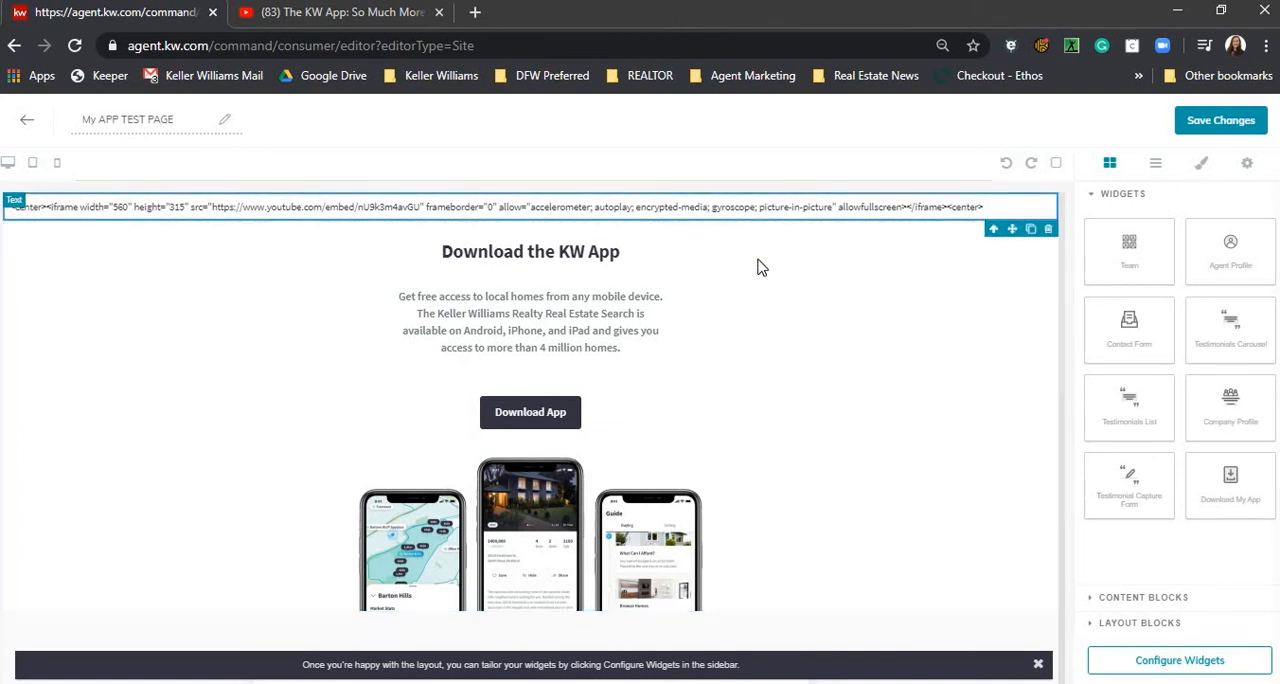
left_click(741, 208)
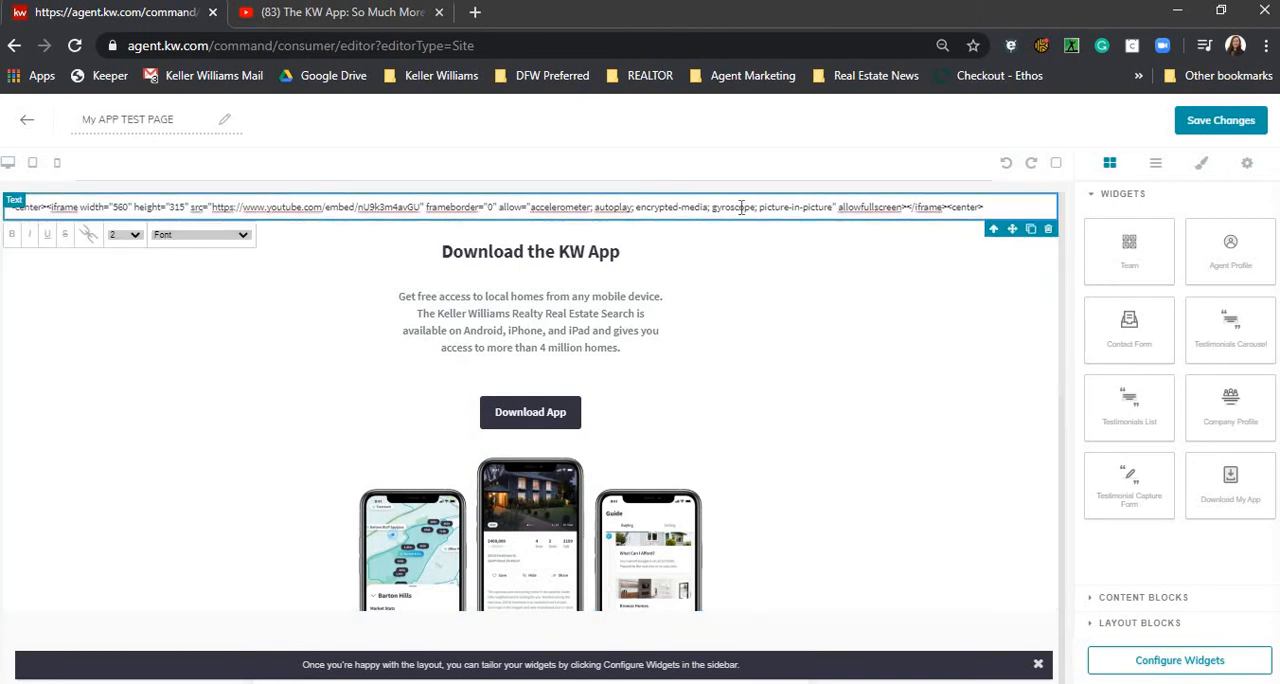
double_click(741, 208)
double_click(489, 207)
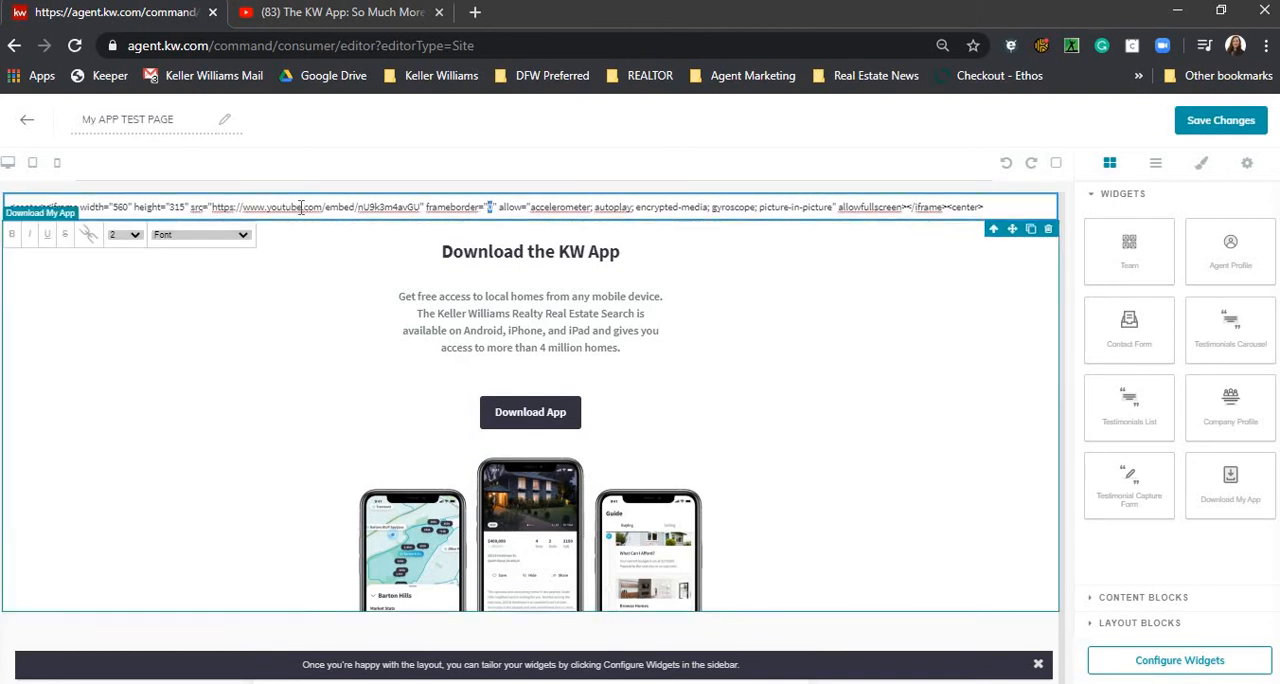
left_click(468, 615)
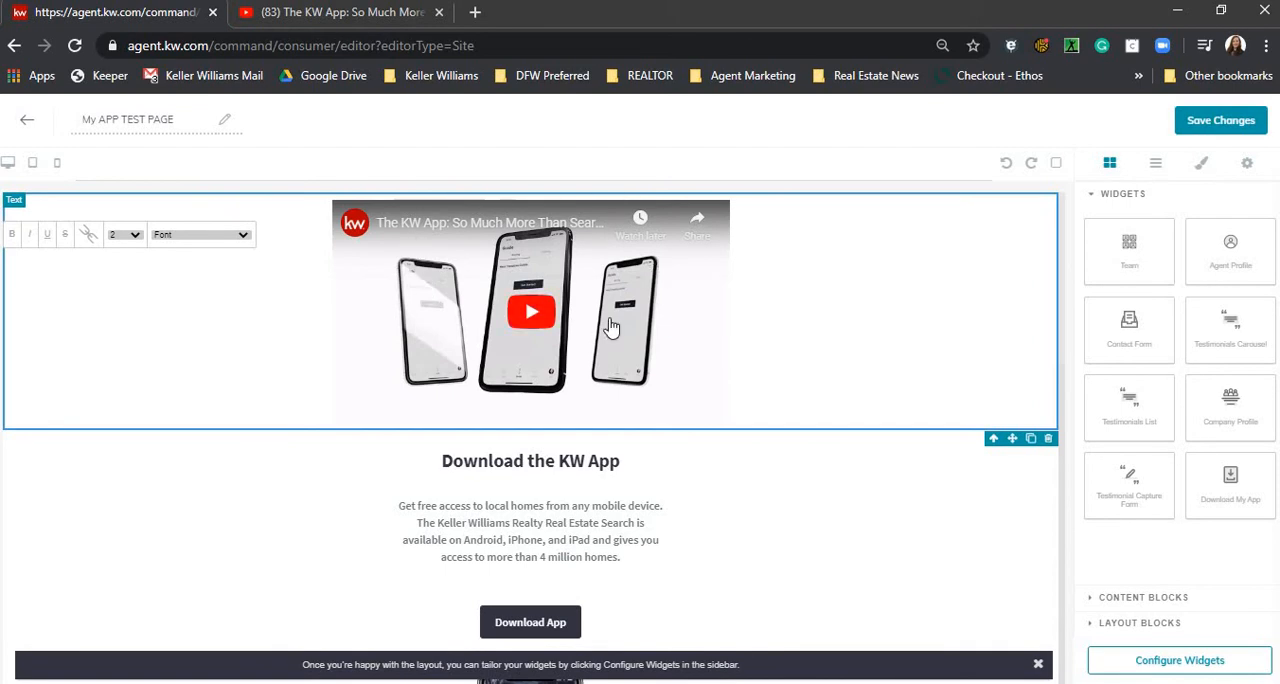
- Look over the finished page, save the changes and publish it as an agent site
scroll(672, 410, "down", 3)
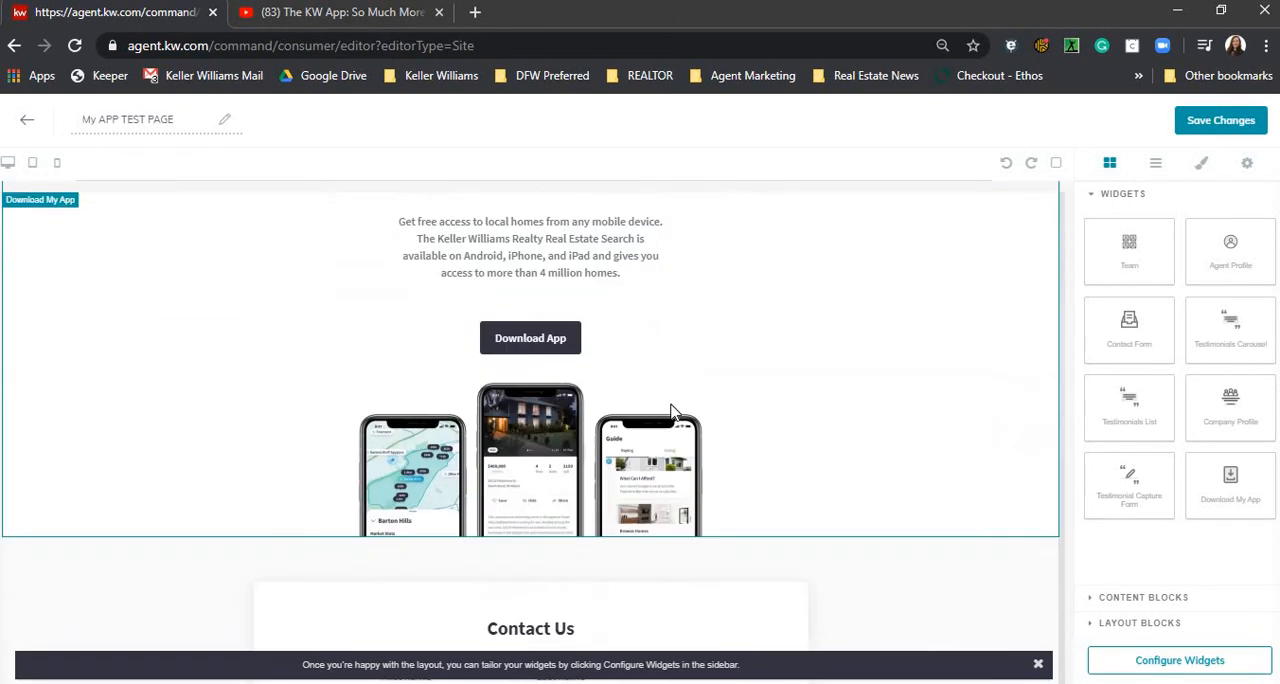
scroll(672, 410, "down", 7)
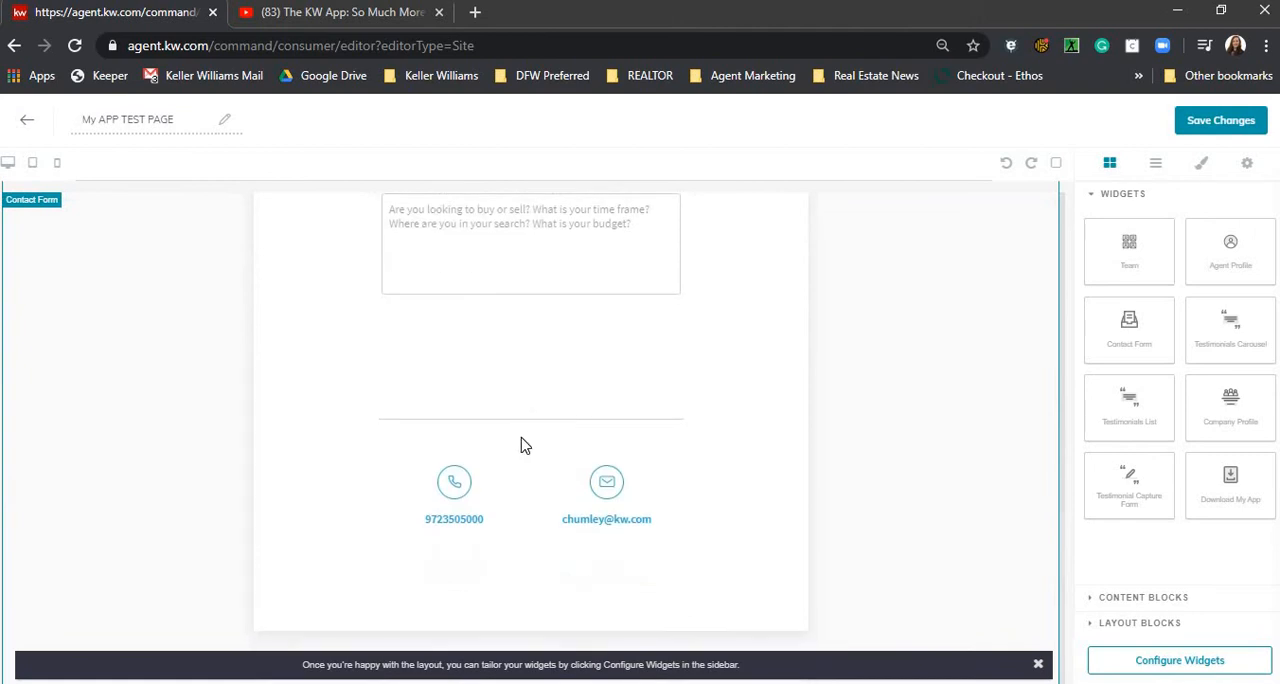
left_click(1212, 122)
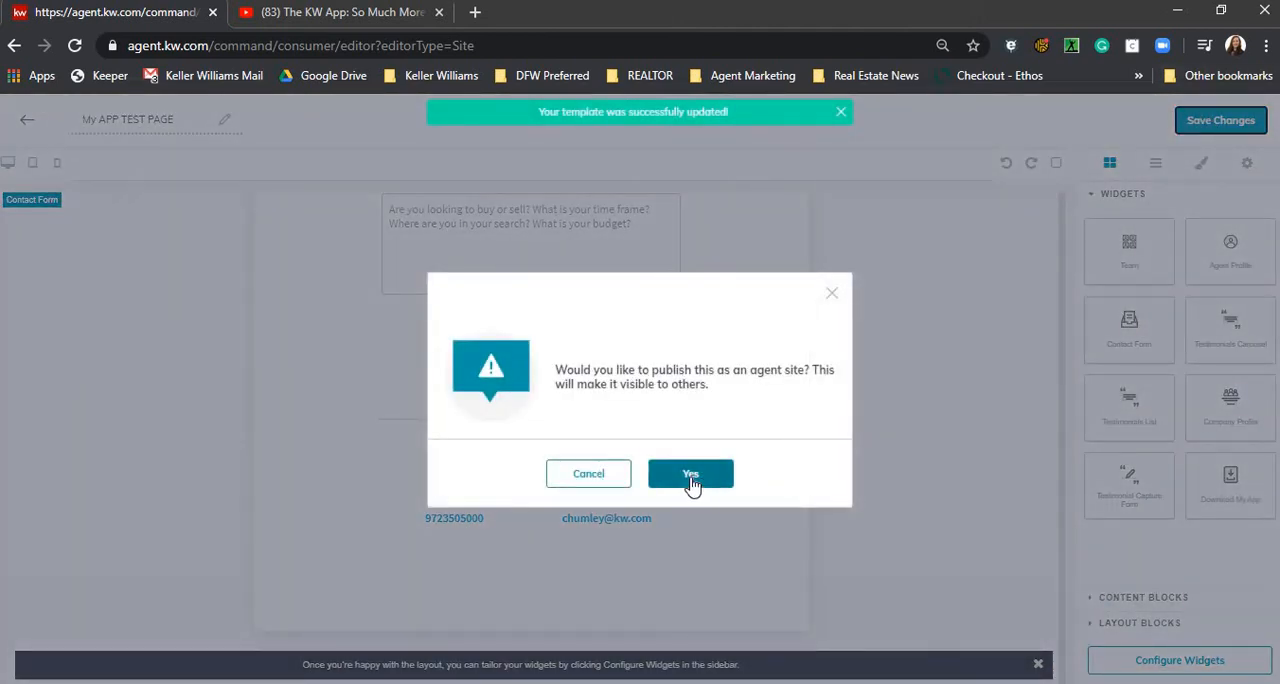
left_click(691, 475)
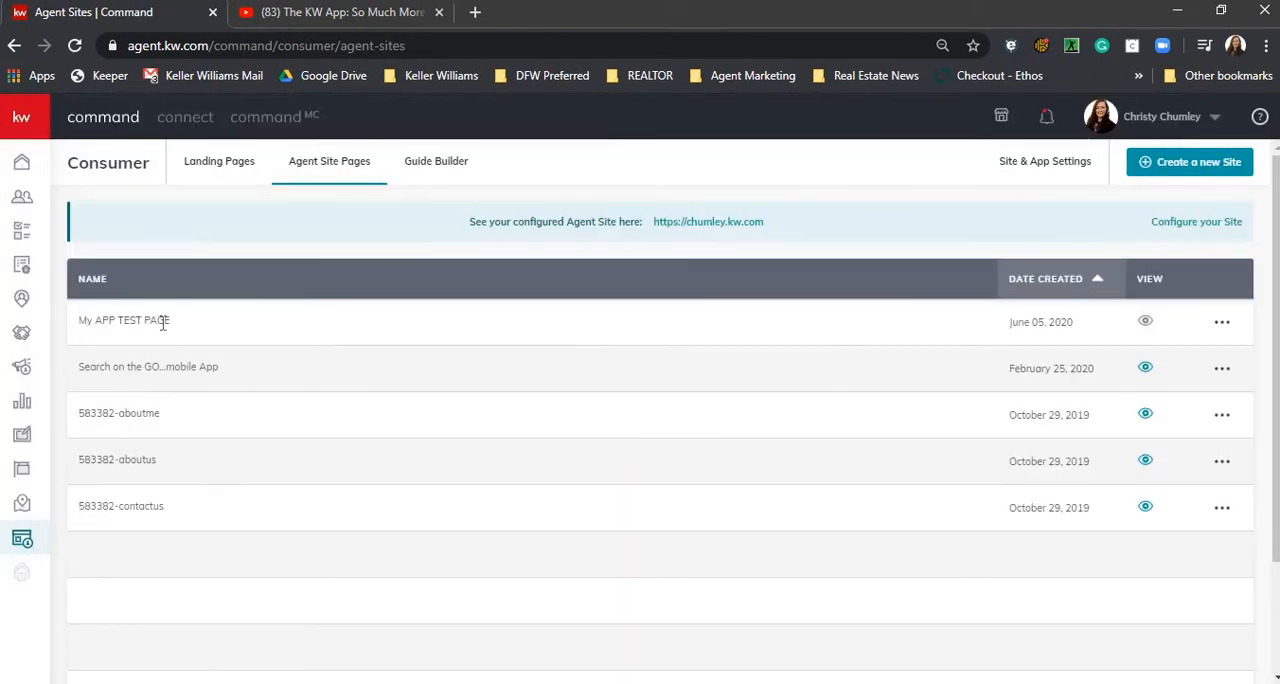
left_click(1222, 322)
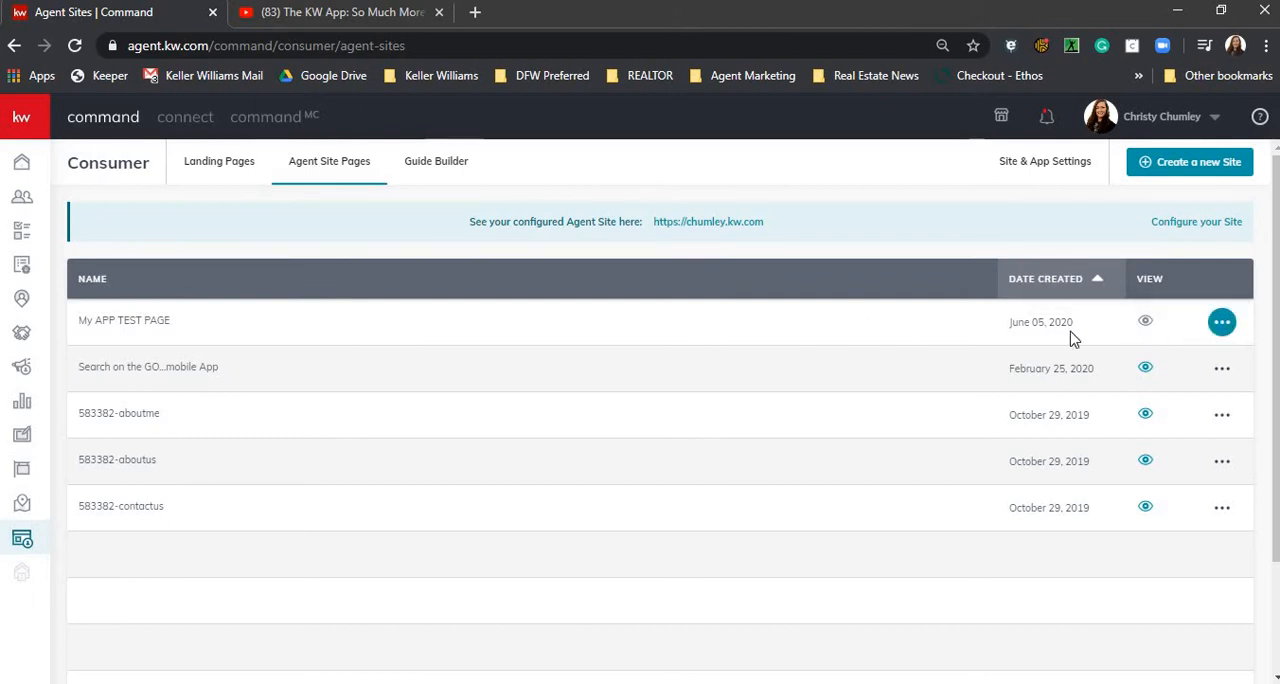
left_click(1222, 322)
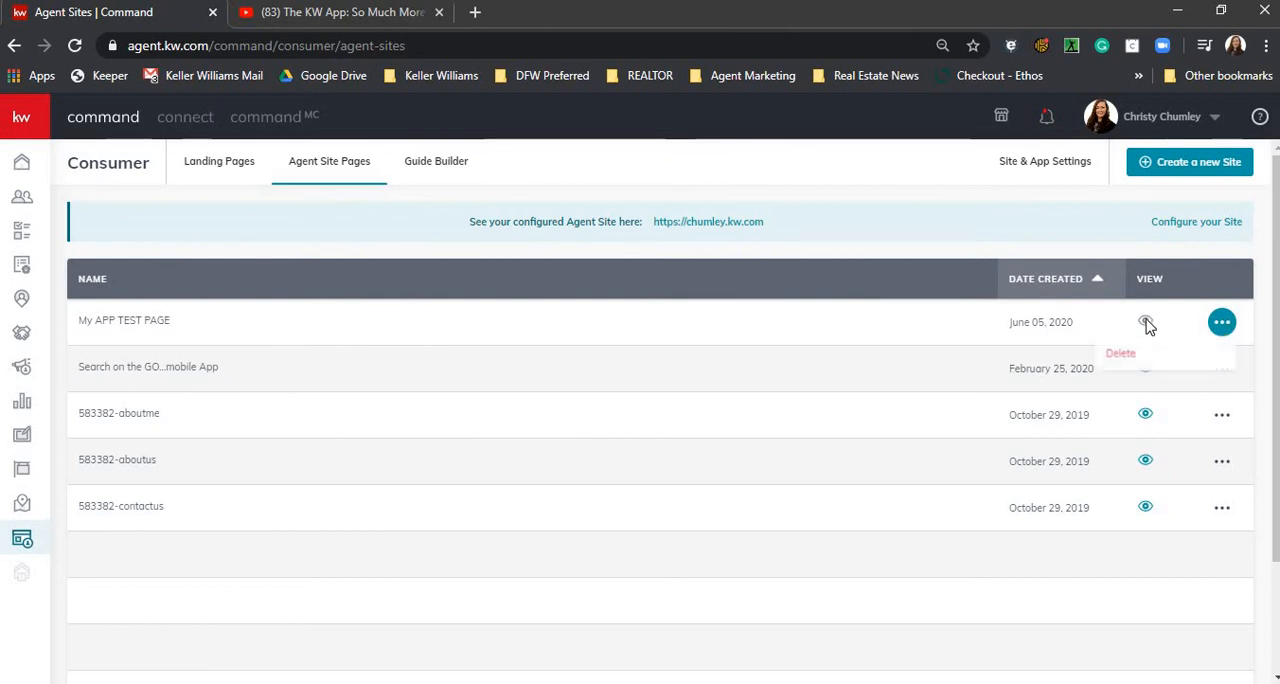
left_click(1146, 326)
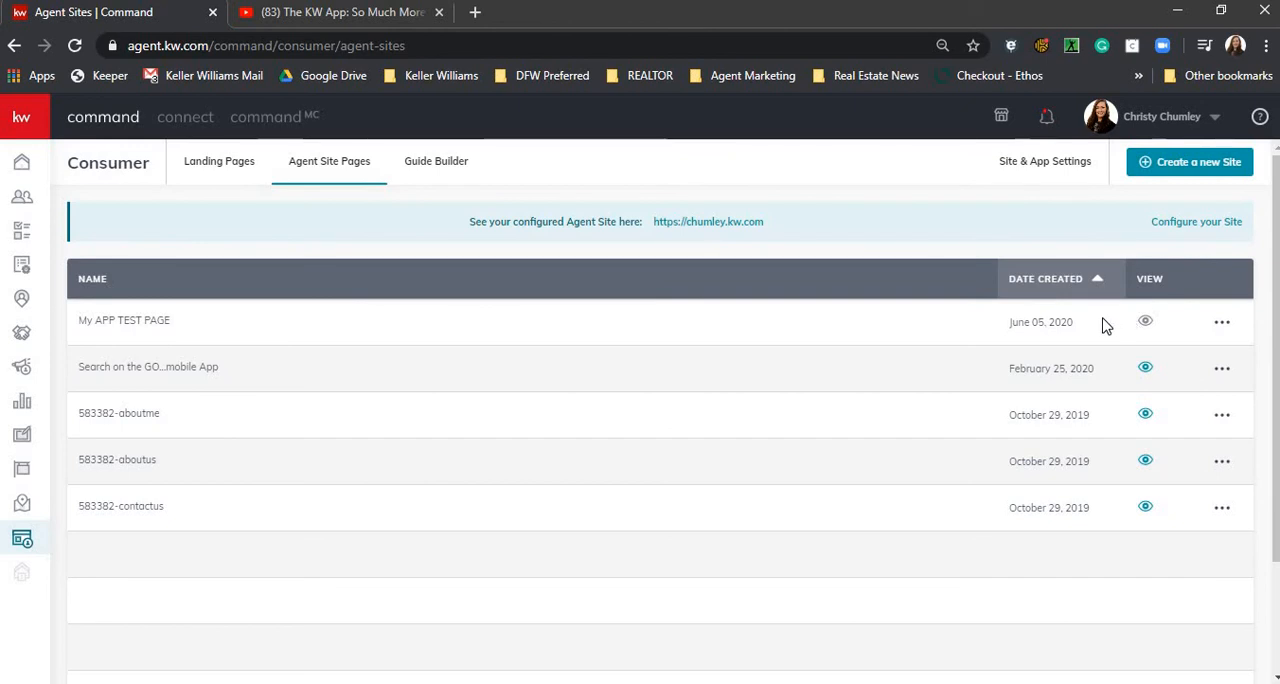
left_click(1200, 228)
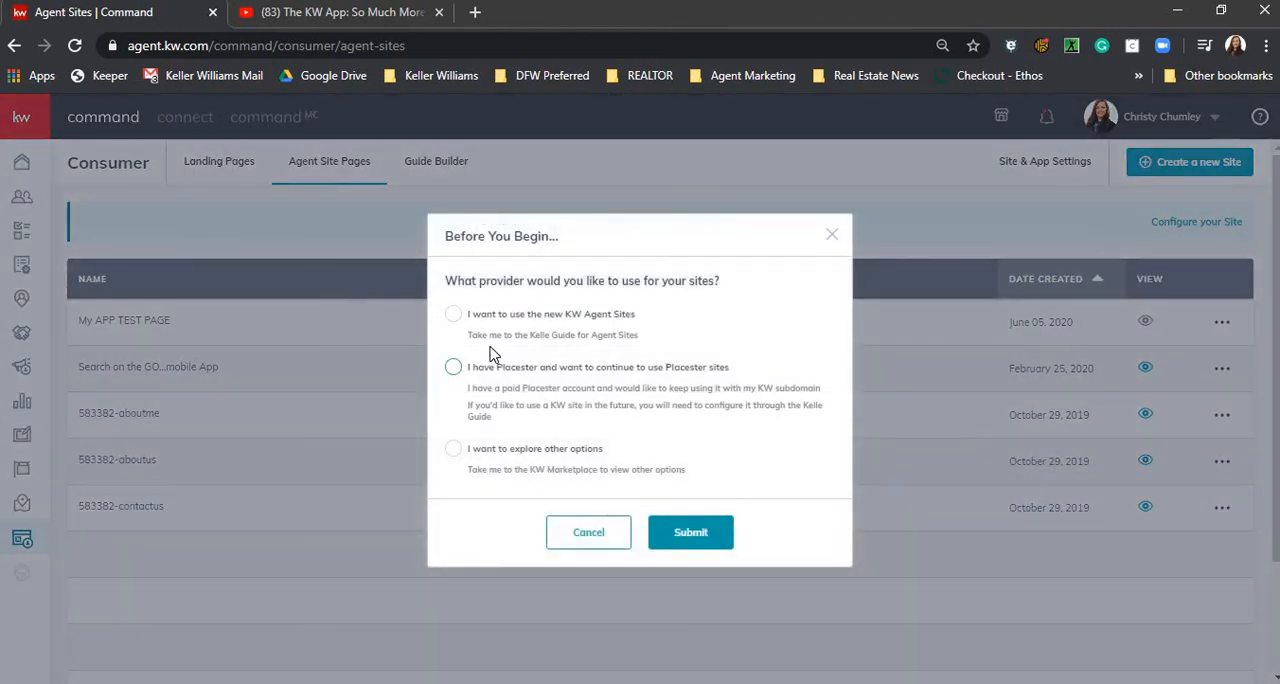
left_click(1183, 146)
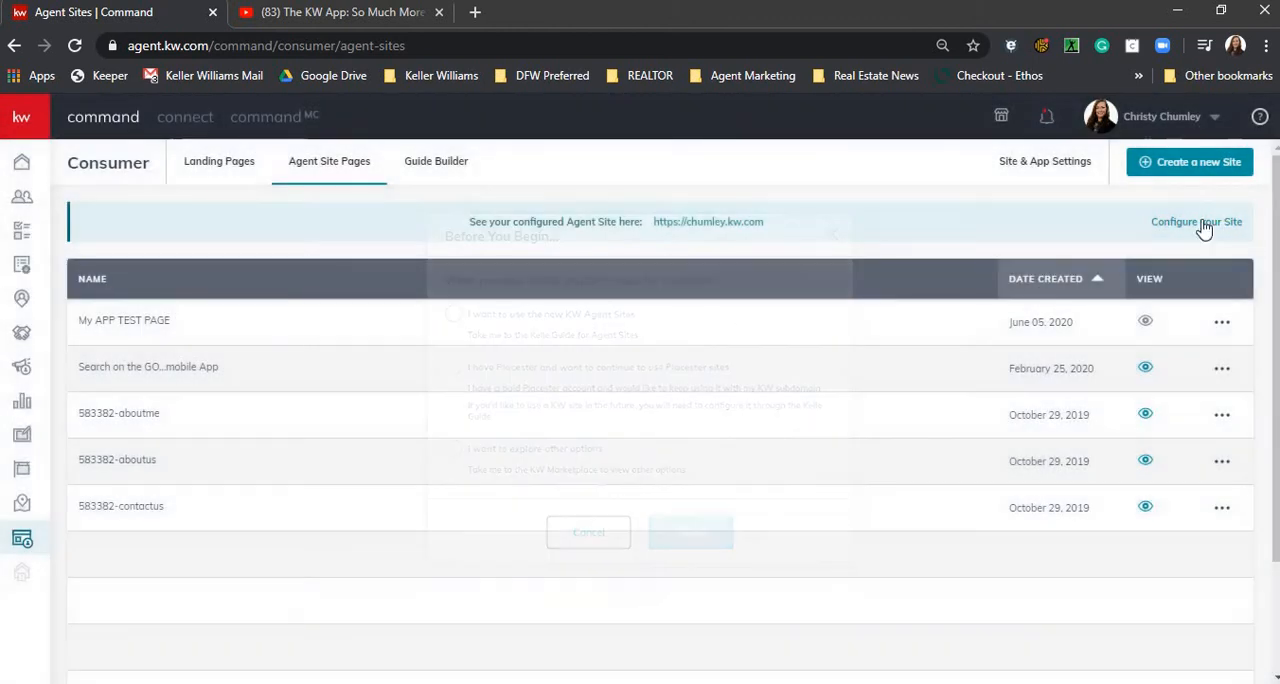
- Add a new page in the site page settings, using My APP TEST PAGE as its source
left_click(1053, 168)
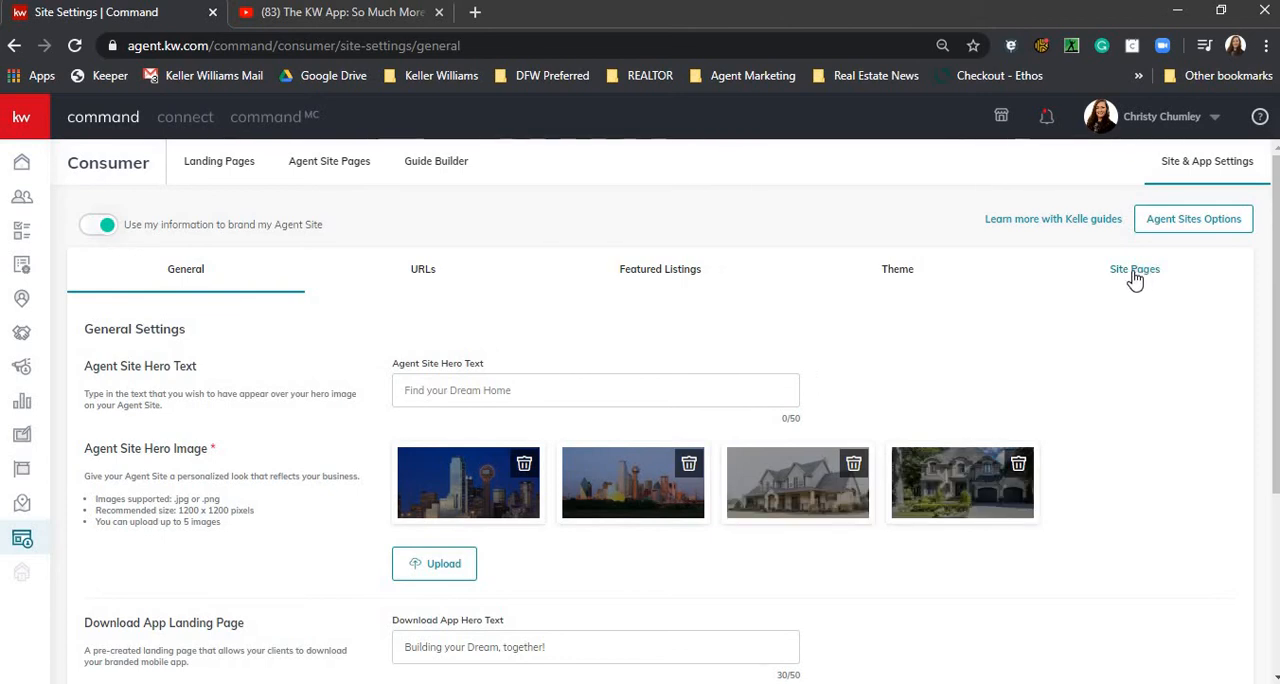
left_click(1135, 276)
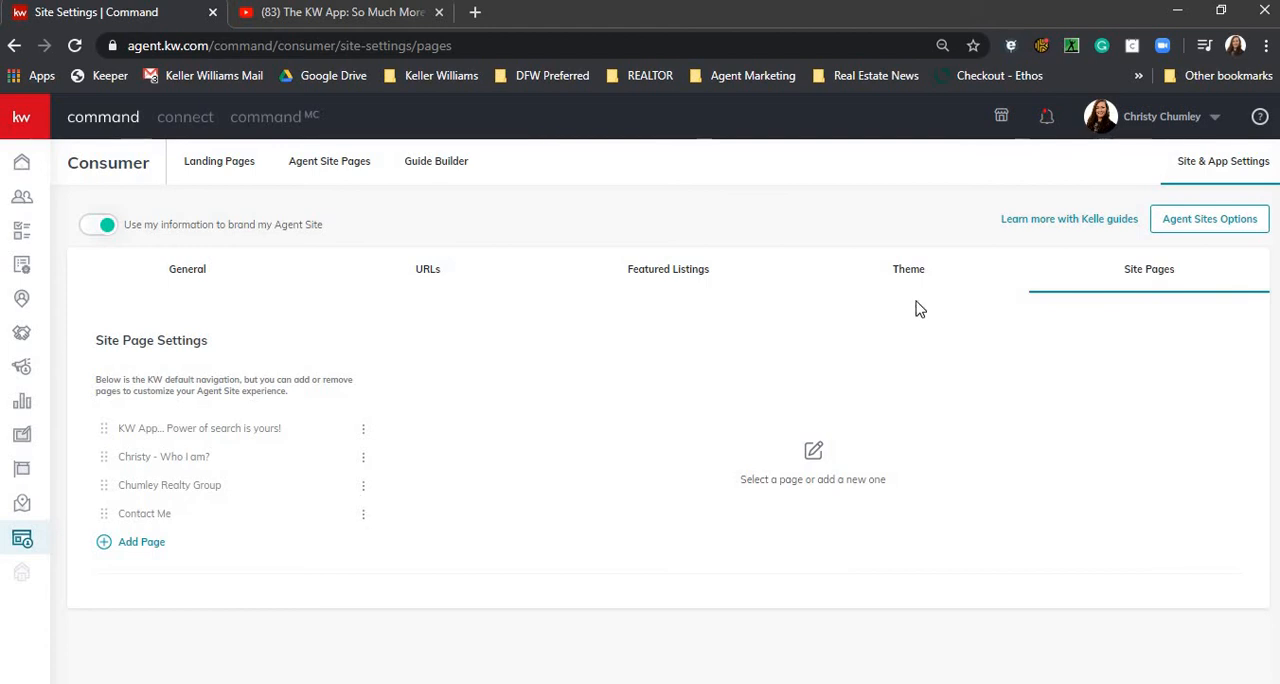
left_click(134, 544)
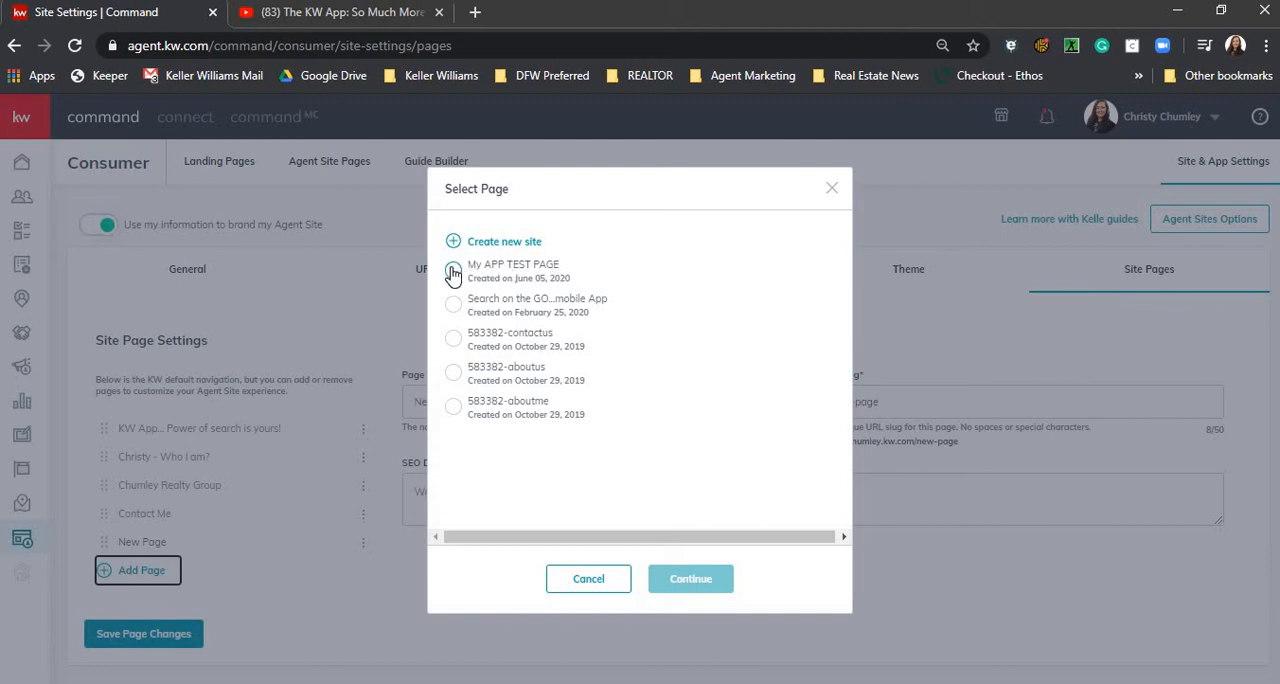
left_click(452, 272)
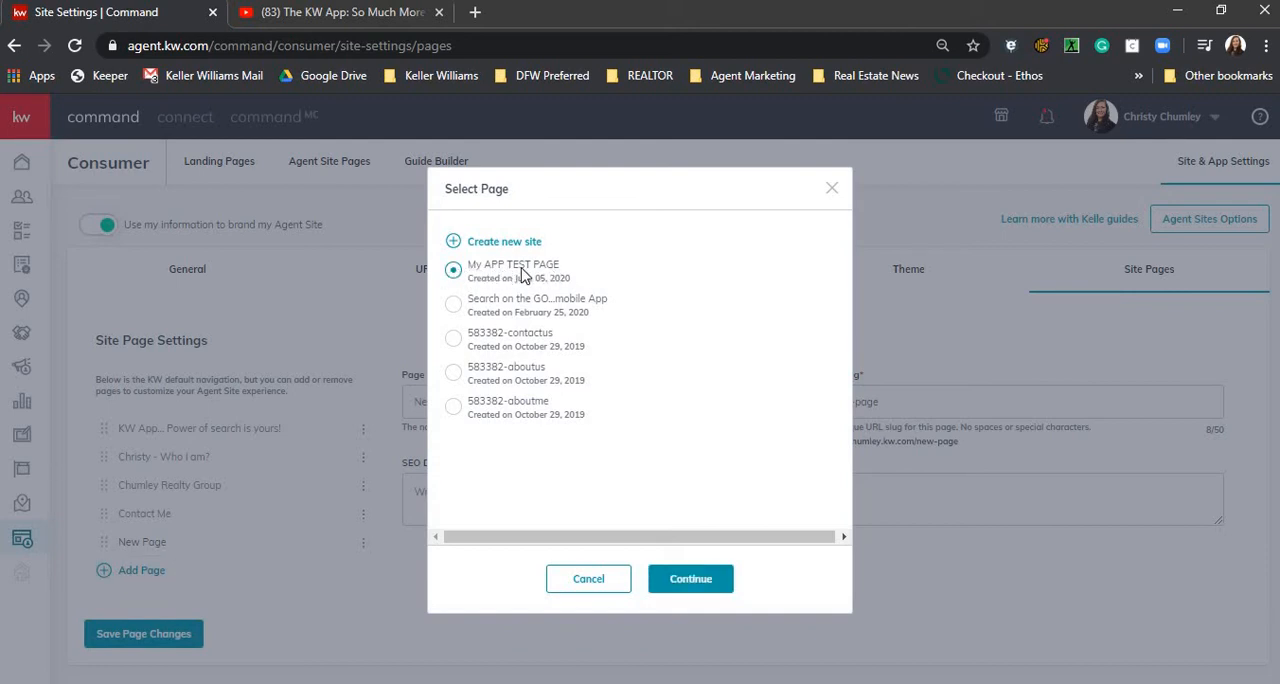
left_click(678, 588)
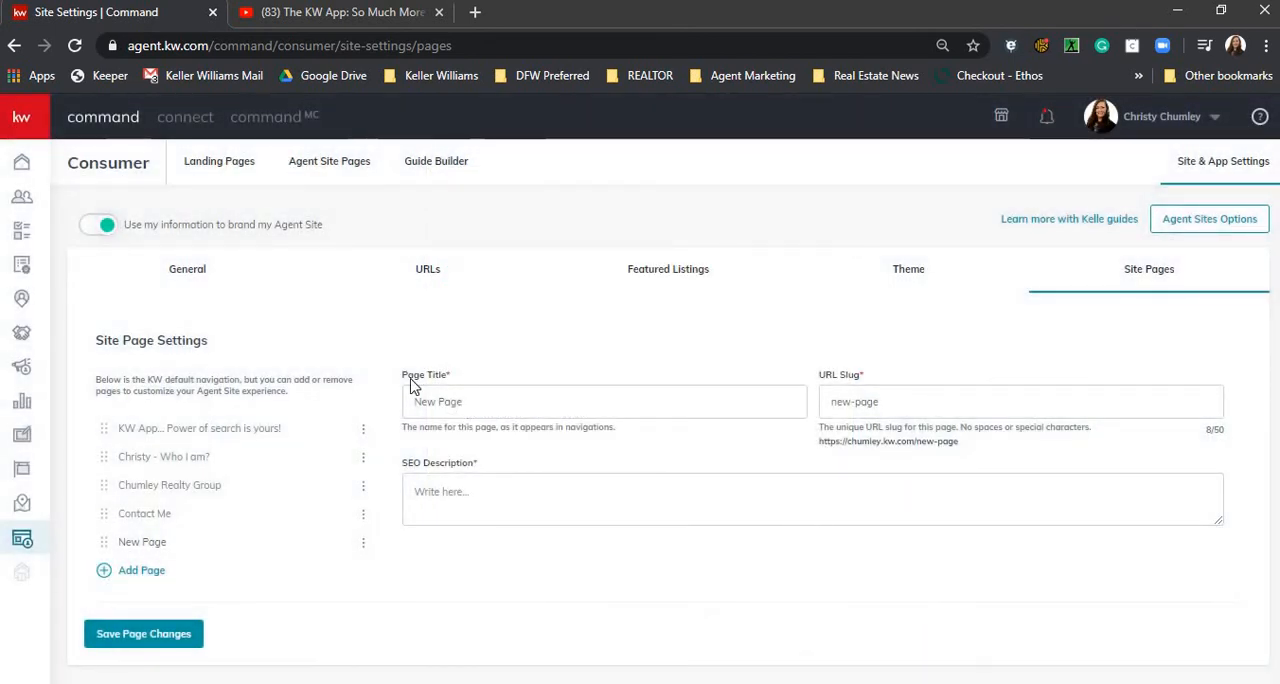
- Set the new page's title to the agent's first name in possessive form followed by App
triple_click(480, 403)
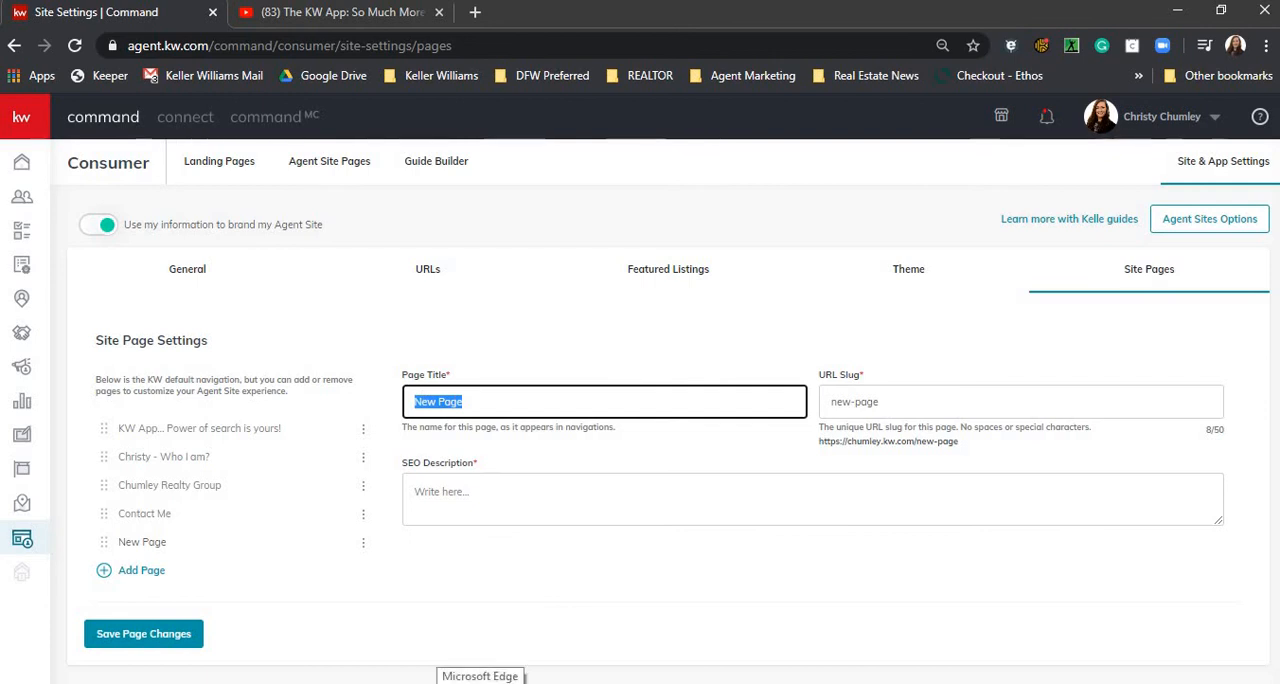
type("CH")
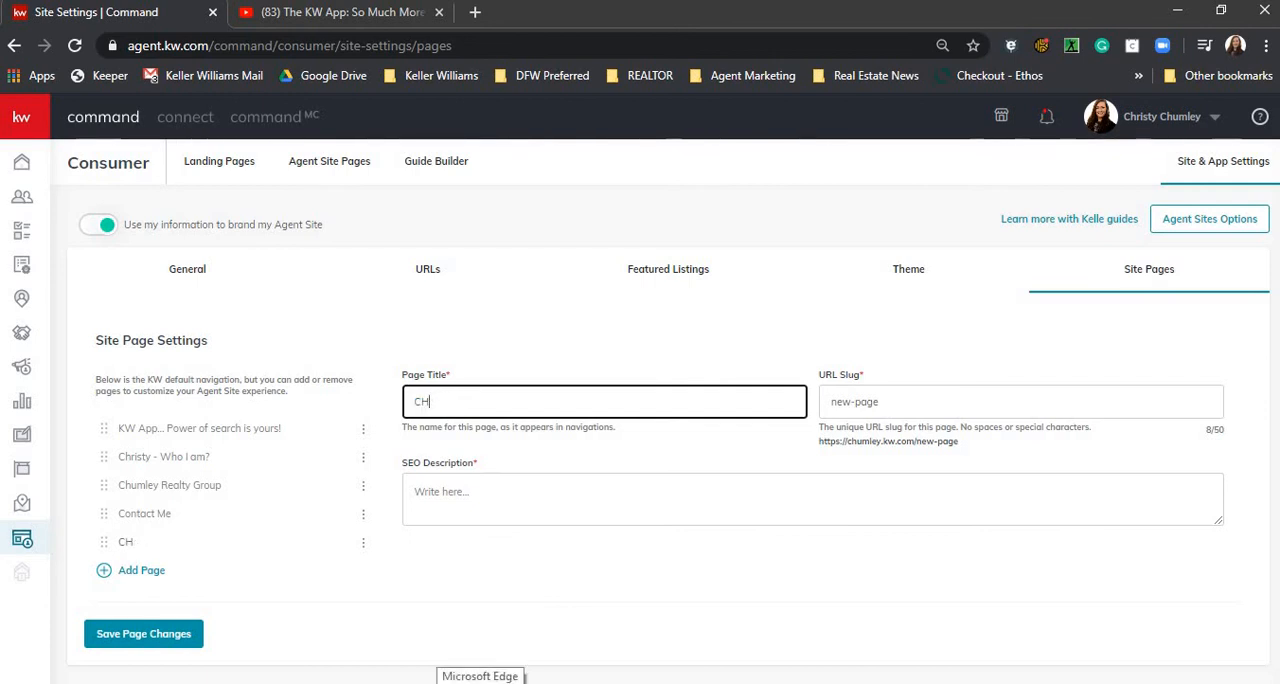
type("ristyhristy's App")
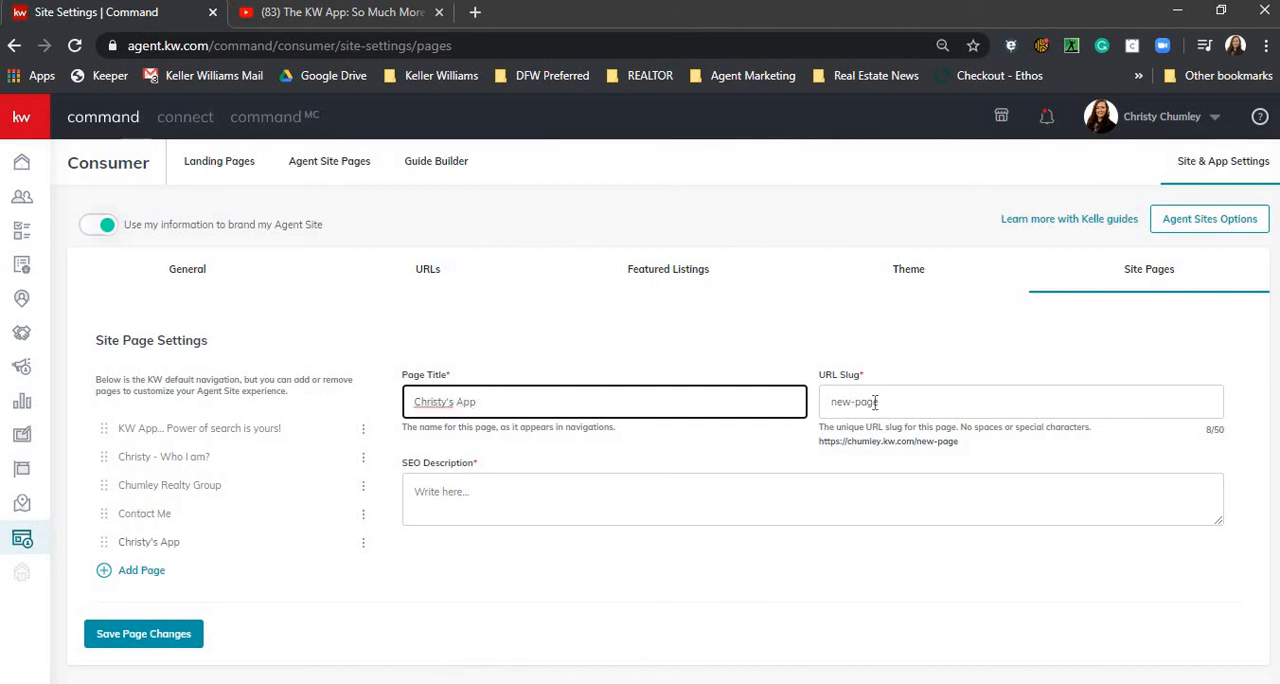
- Try to save the page with new-page/kwapp as its URL slug
left_click(963, 401)
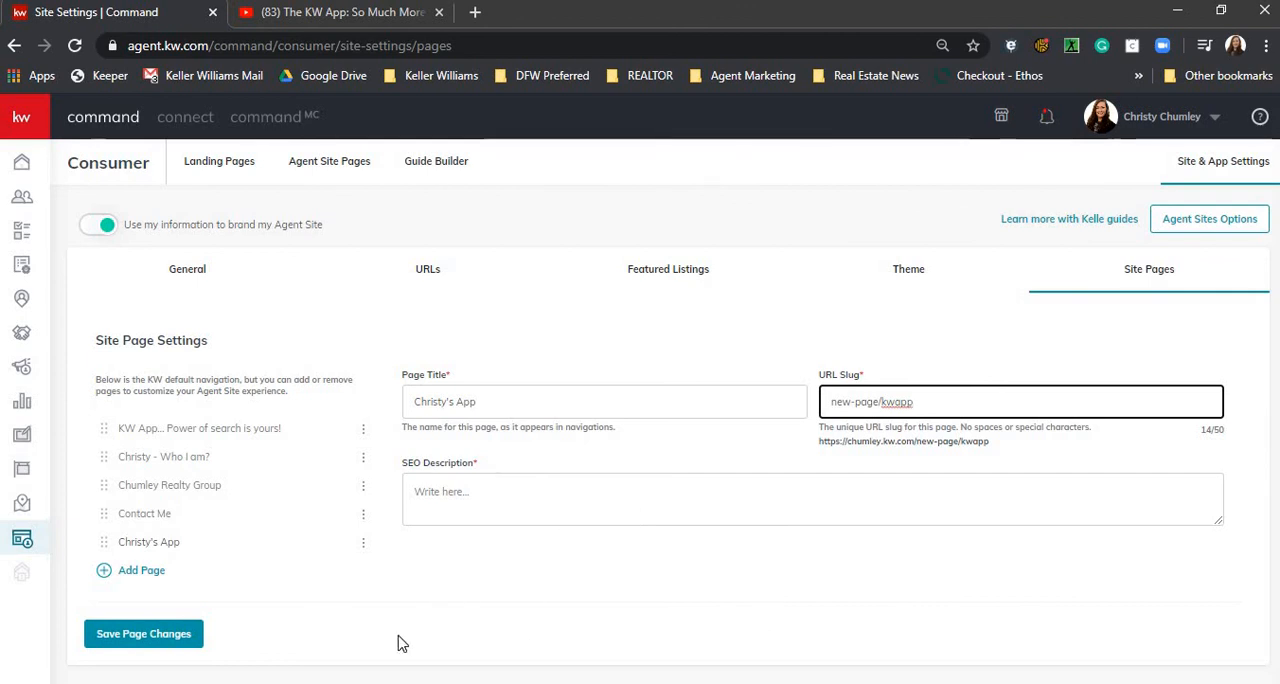
left_click(130, 643)
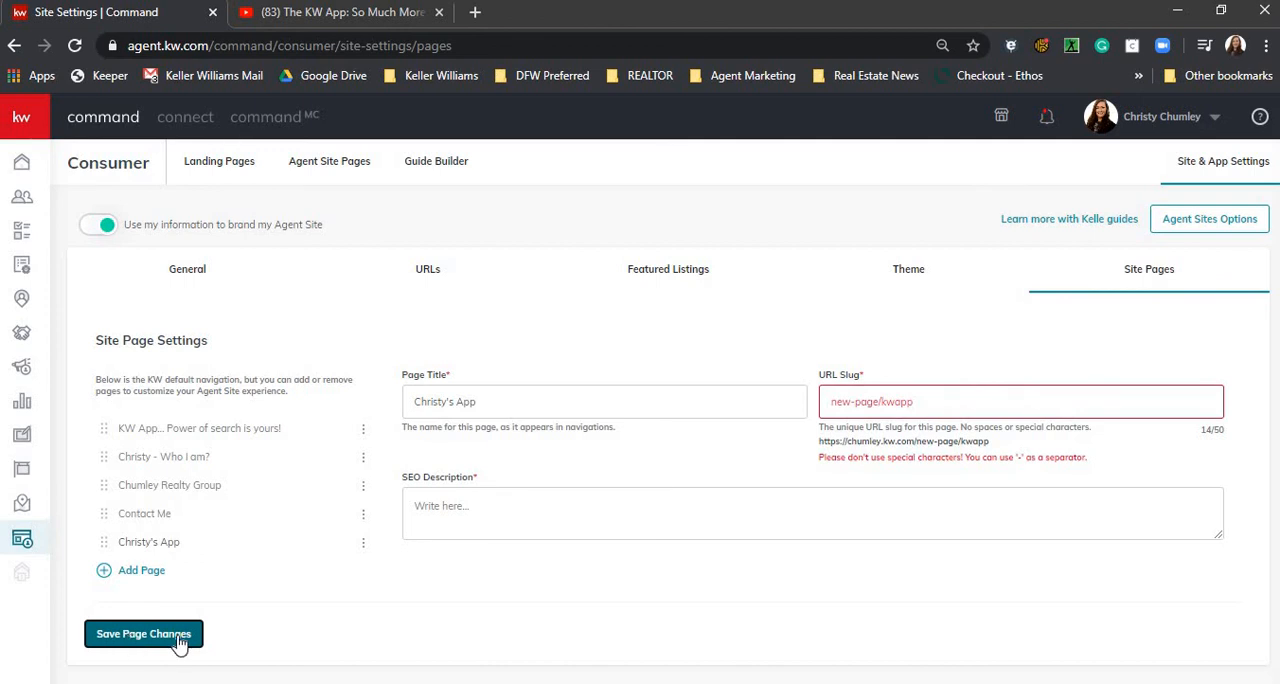
- Set the new page's URL slug to kwapp and save the page changes
left_click(983, 410)
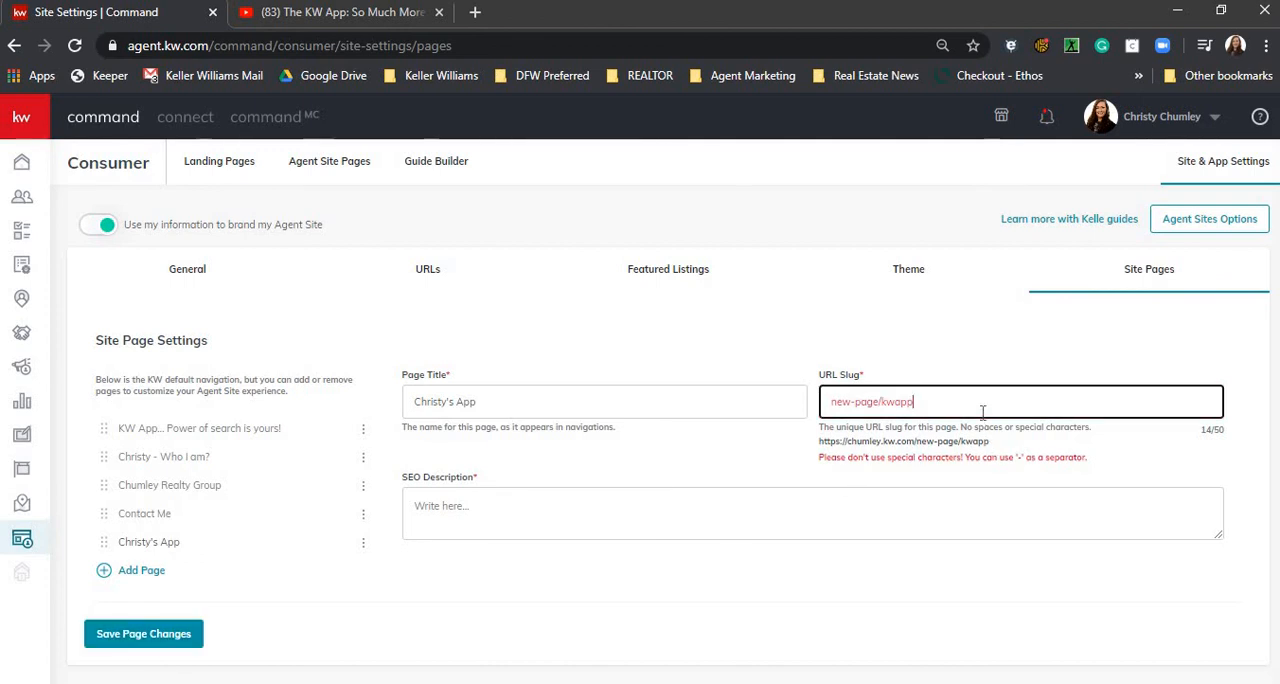
key("BackSpace")
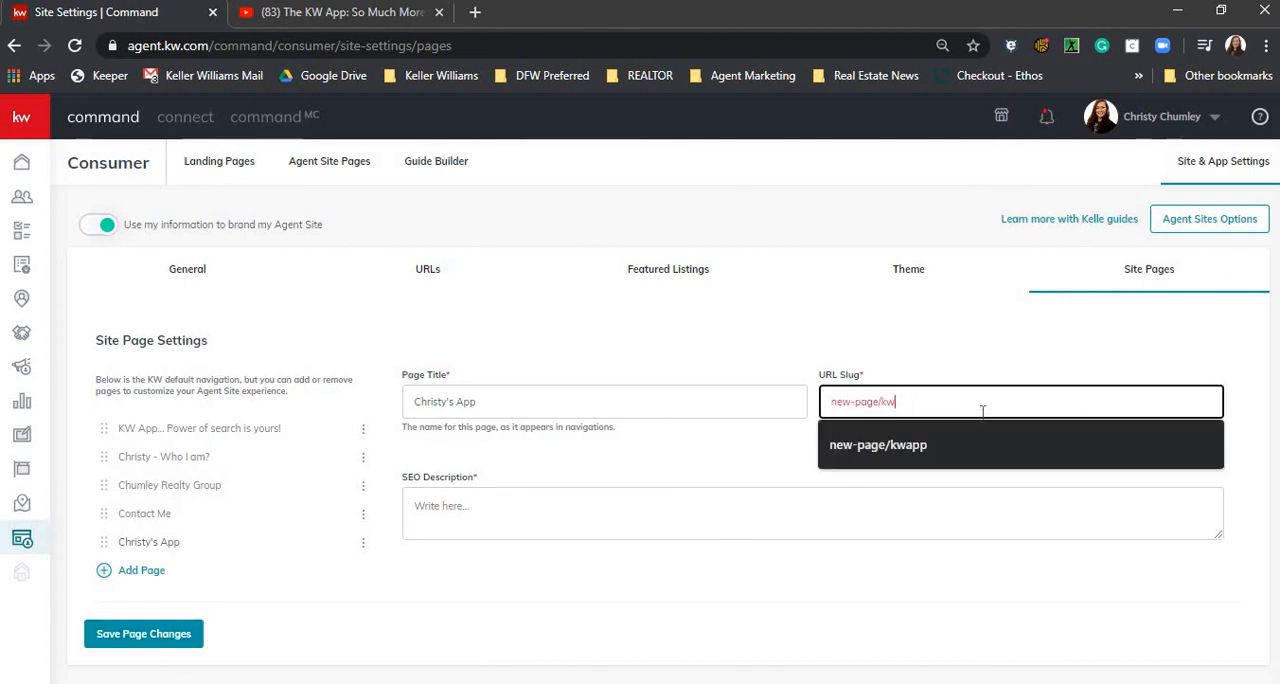
key("BackSpace")
key("BackSpace")
key("BackSpace")
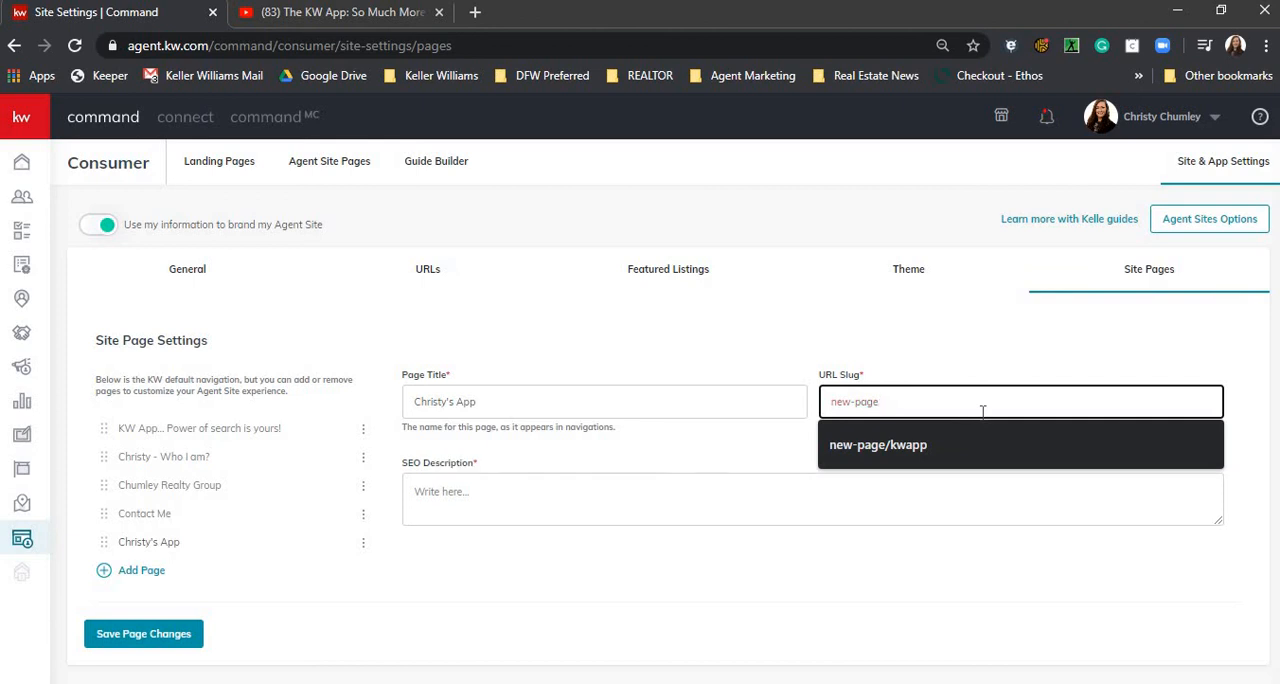
left_click(874, 487)
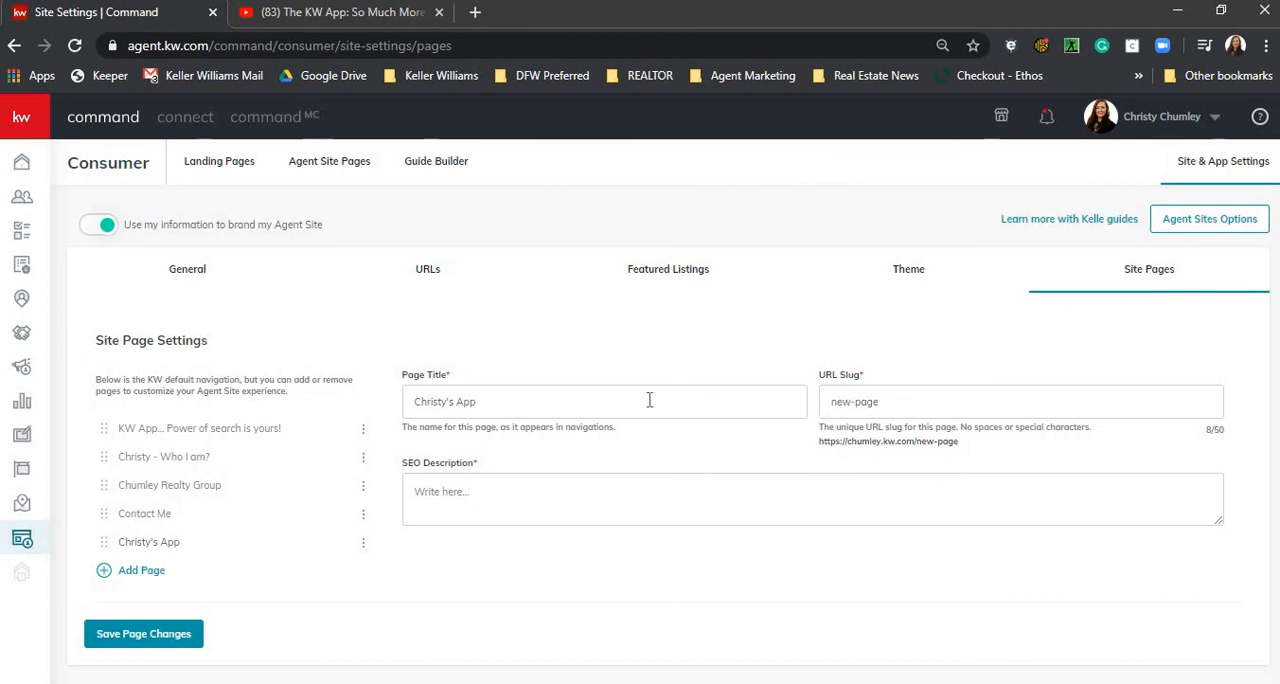
left_click_drag(829, 401, 883, 400)
type("kwapp")
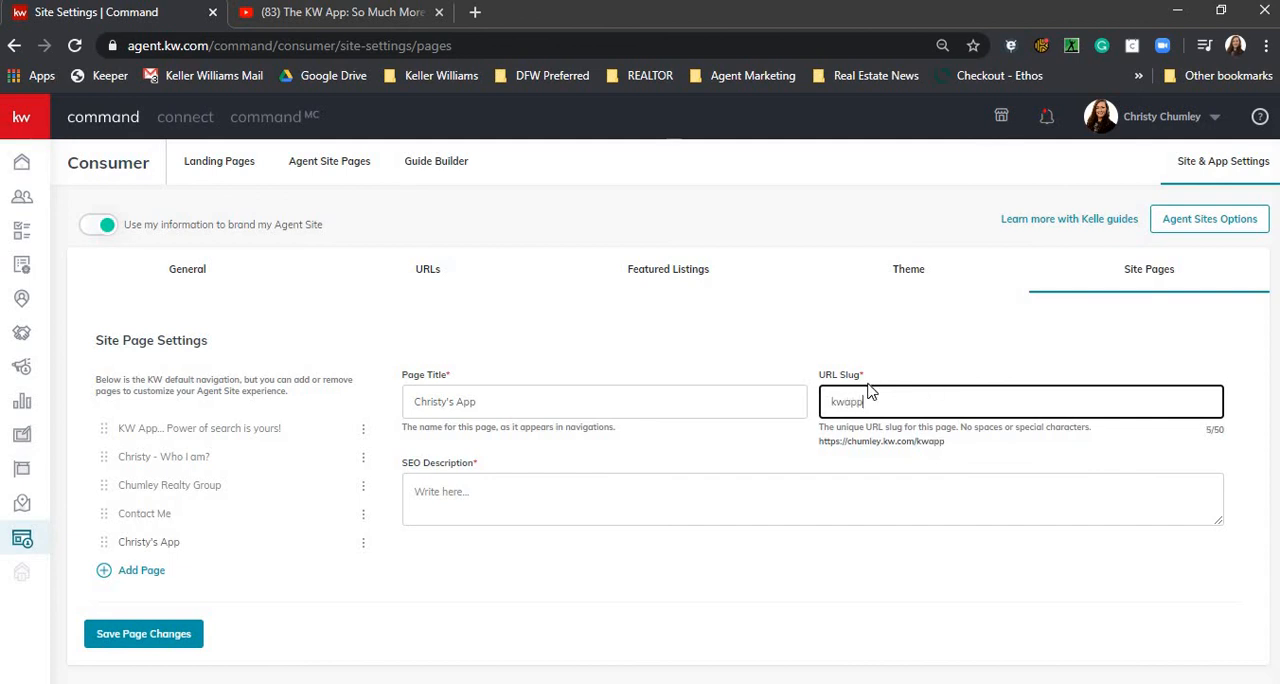
left_click(100, 635)
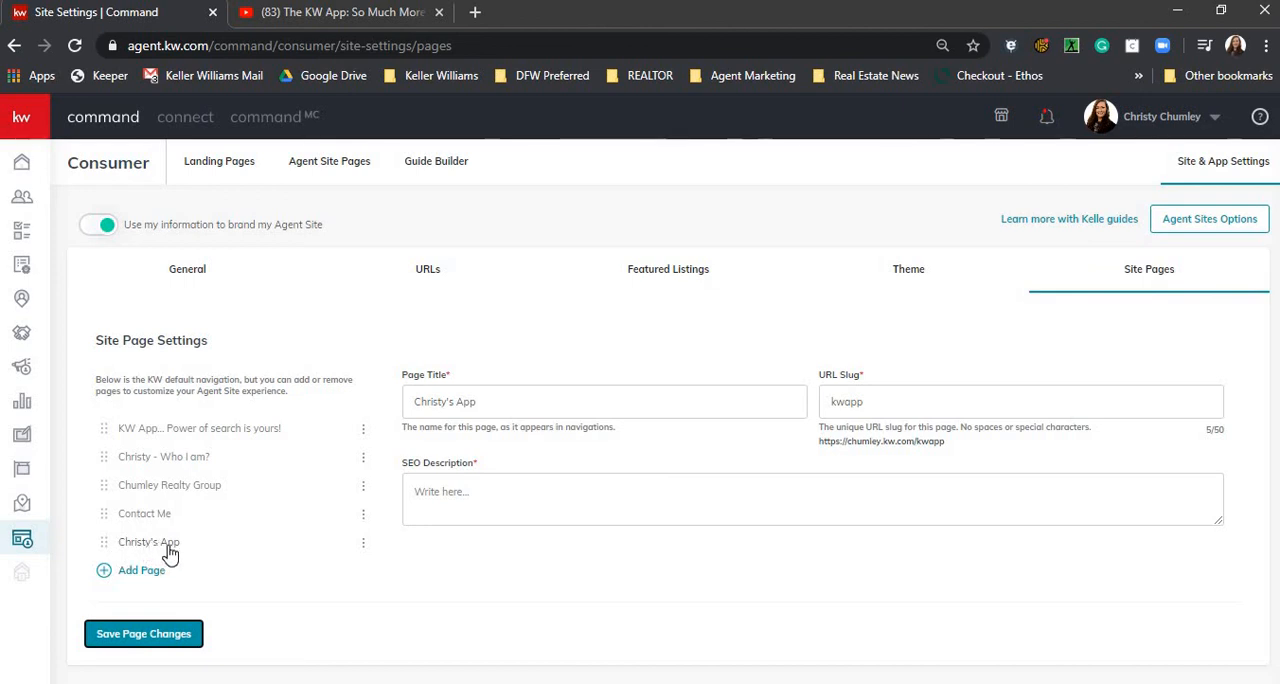
- Load the agent's public website in a new browser tab and go to the newly added App page from its site navigation
left_click(476, 12)
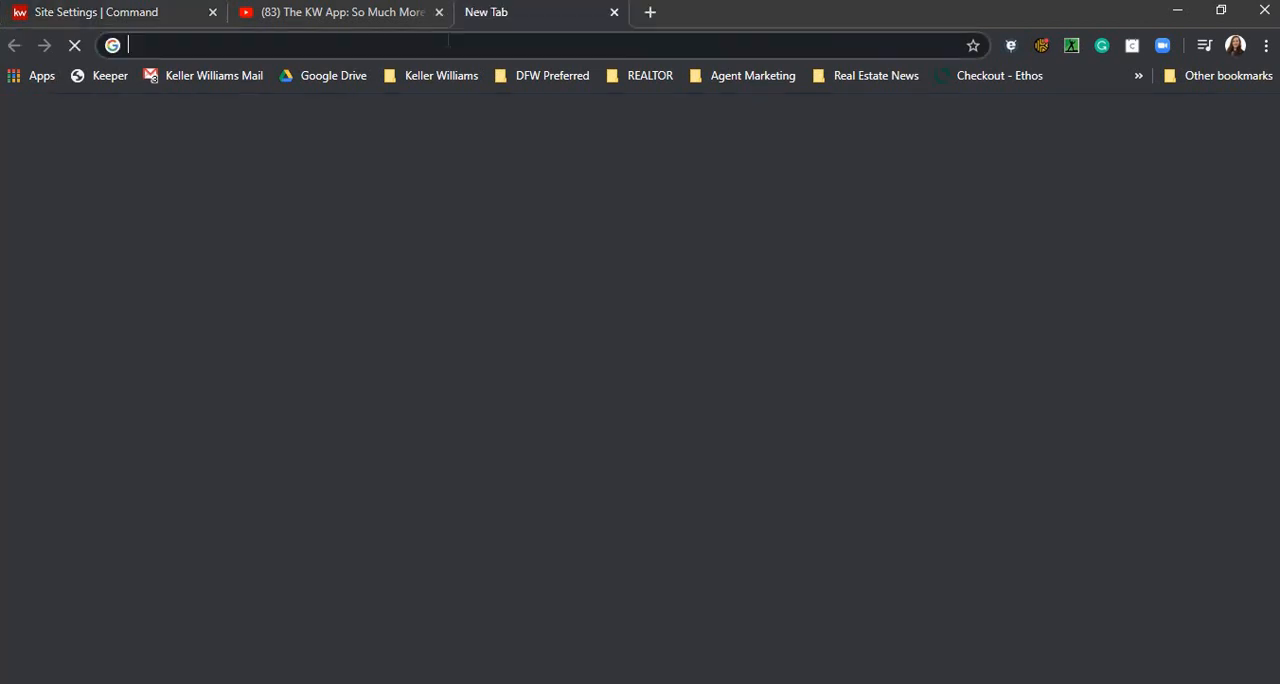
left_click(449, 44)
type("chumley.kw.com")
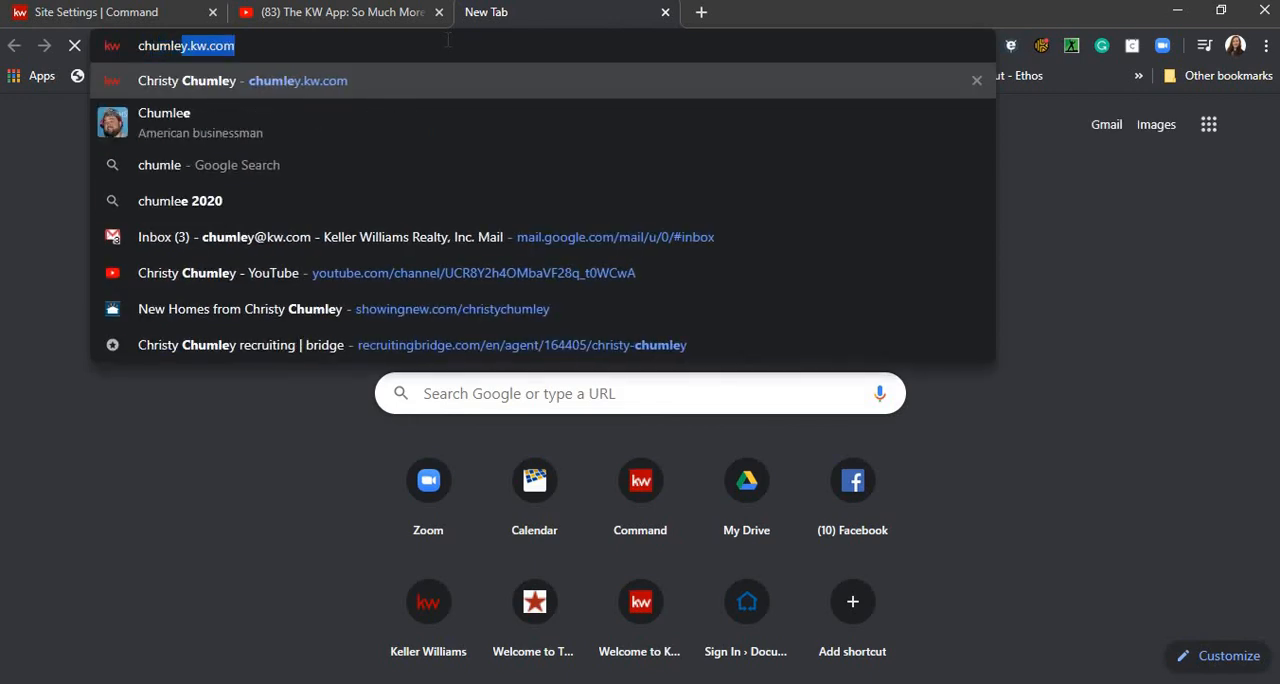
key("Return")
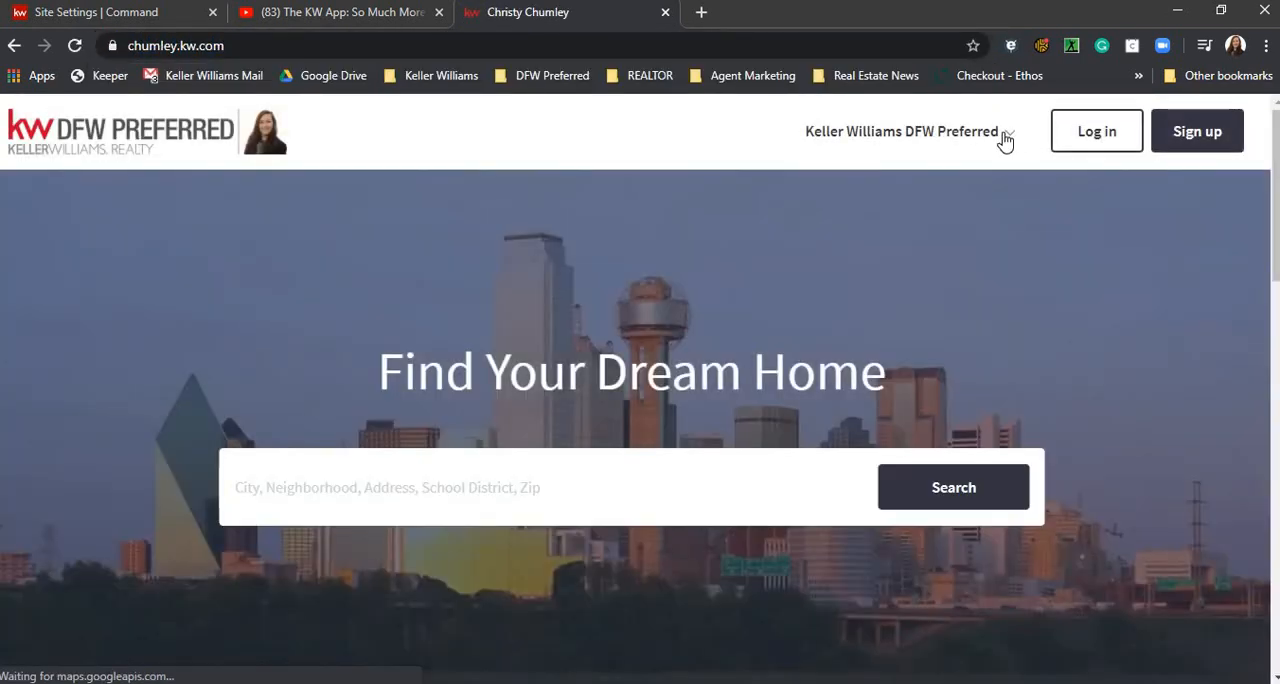
left_click(1005, 140)
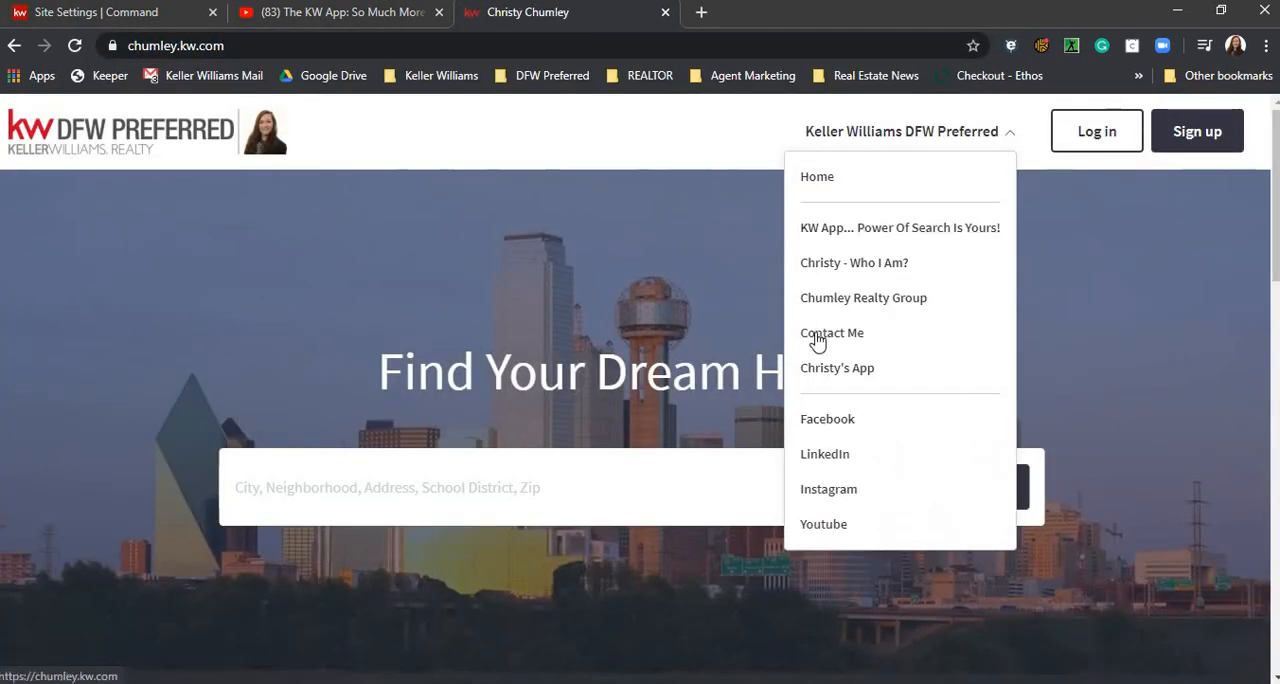
left_click(838, 369)
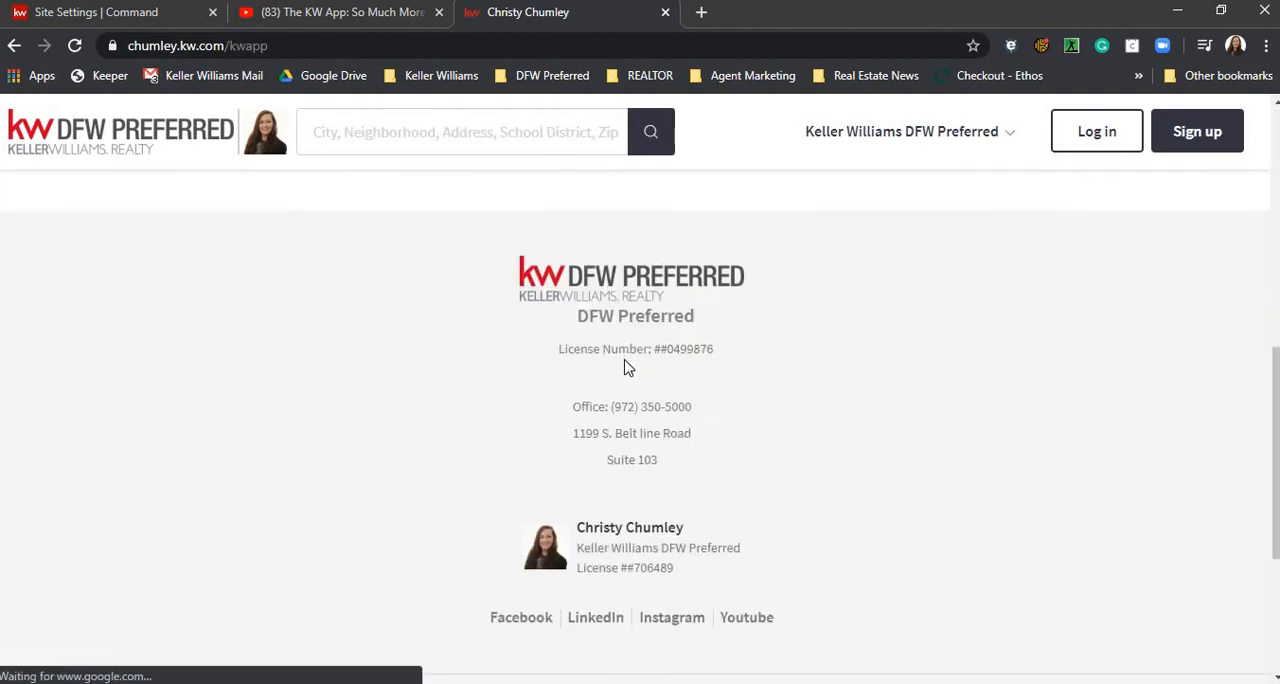
- Look over the live App page from the embedded video down to the contact section, and close its browser tab
scroll(608, 346, "down", 7)
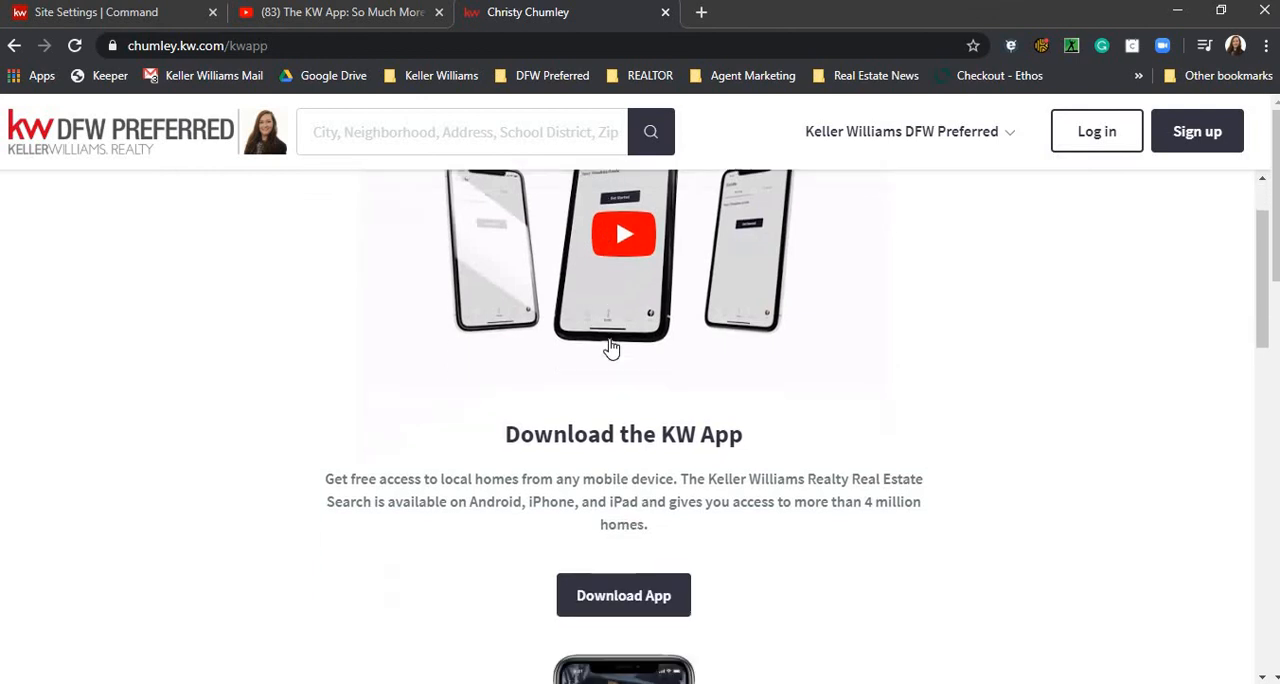
scroll(613, 367, "down", 4)
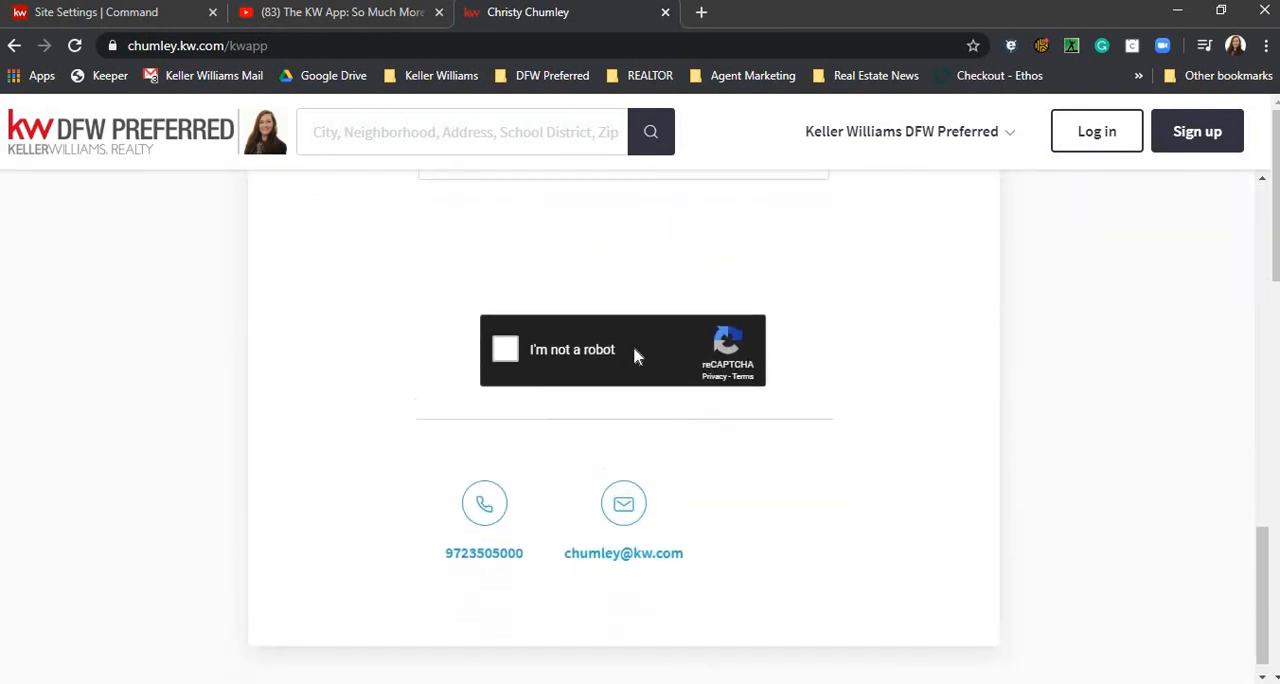
scroll(634, 354, "up", 10)
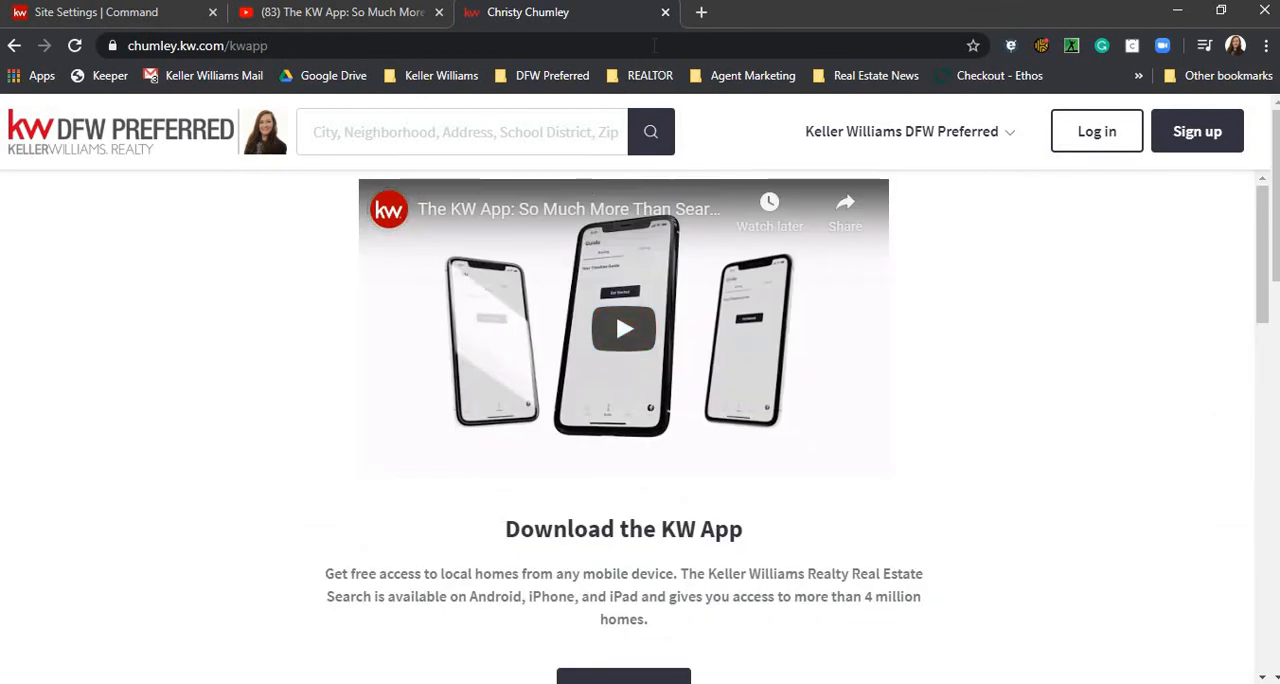
left_click(666, 13)
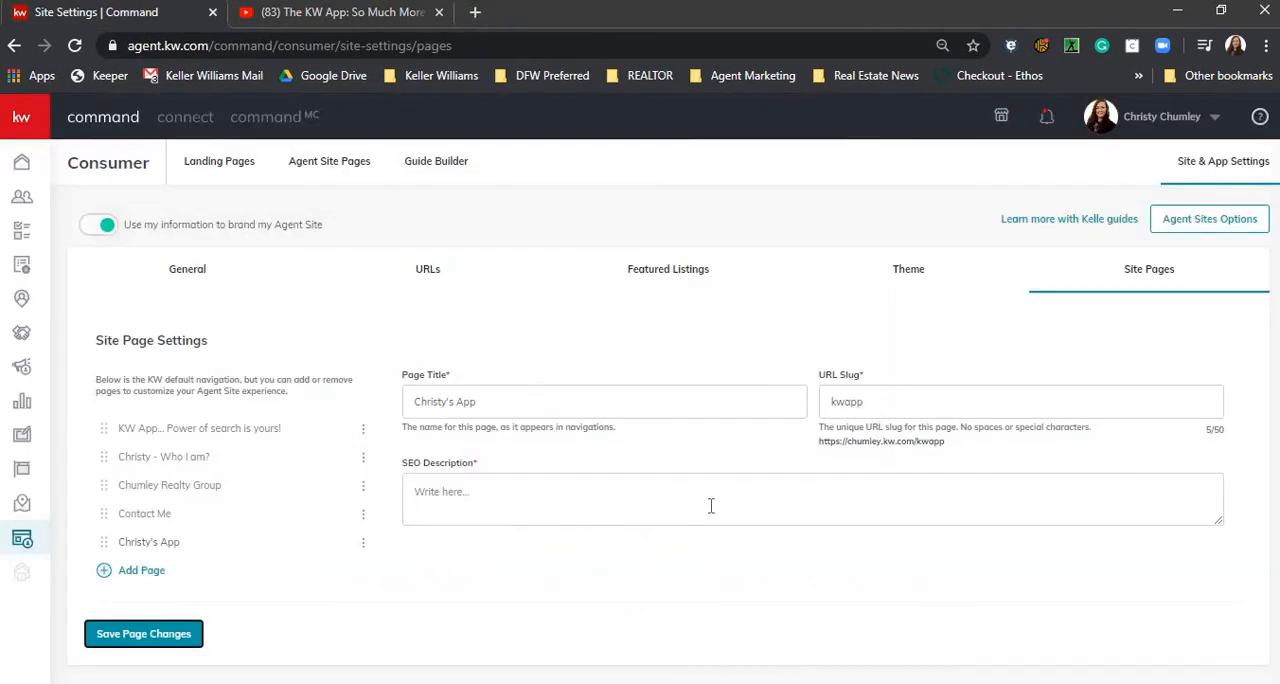